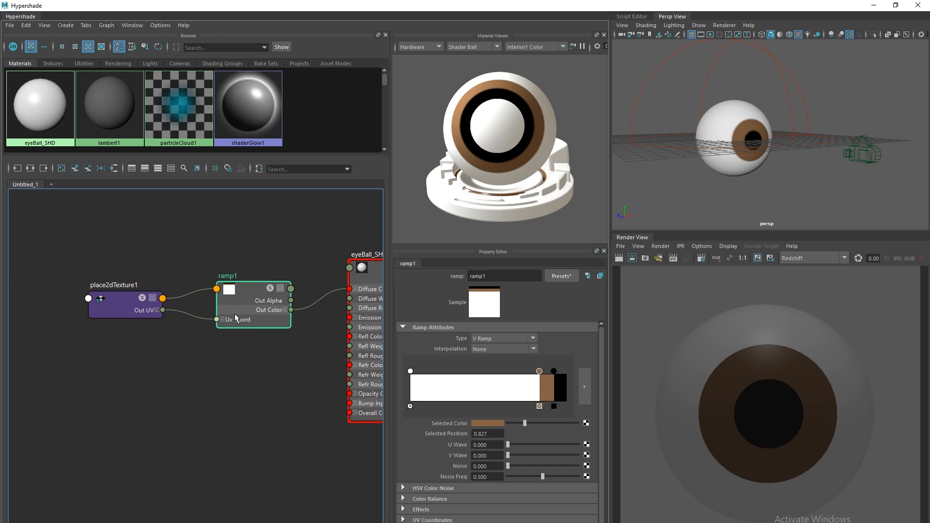
Rename the ramp1 node to MAIN_ramp.
left_click_drag(490, 276, 443, 279)
type("MAIN")
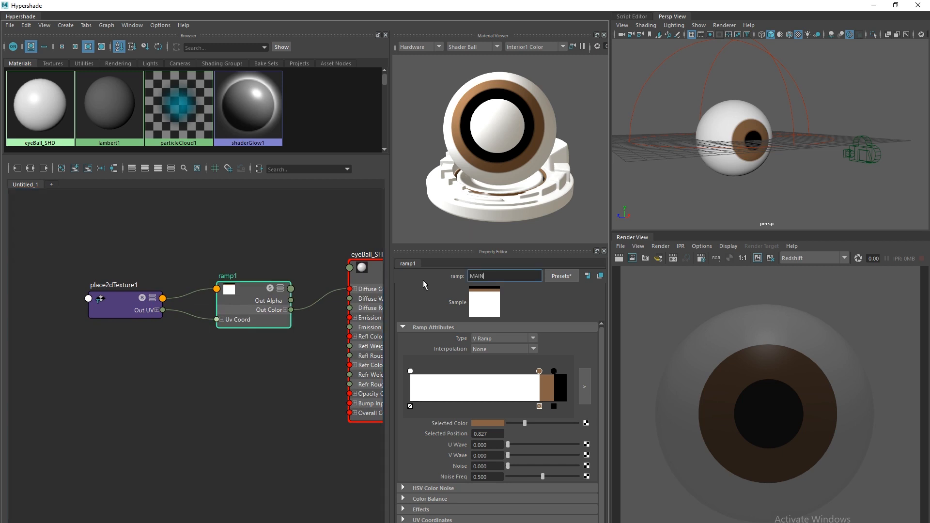
type("_ramp")
key("Return")
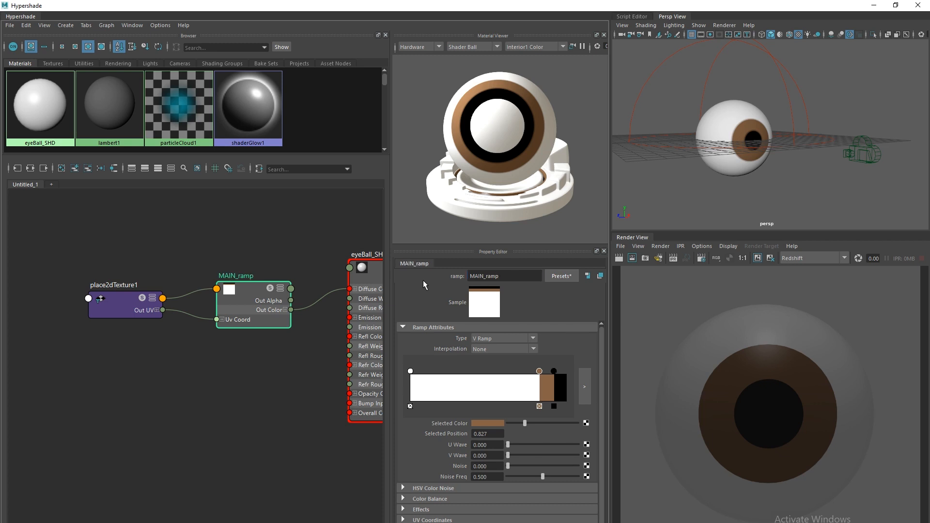
Rename place2dTexture1 to MAIN_ramp_UV.
left_click(121, 292)
left_click(459, 262)
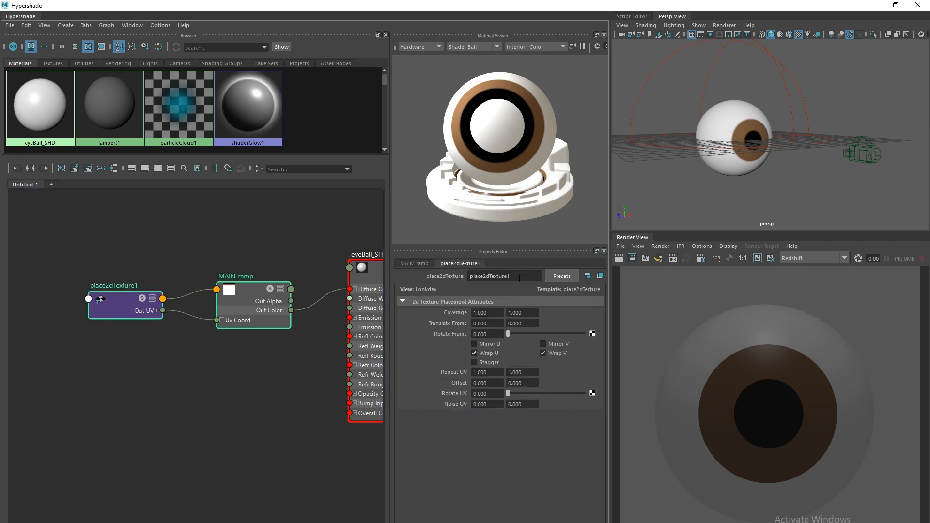
type("MAIN_ramp_UV")
key("Return")
Delete the MAIN_ramp_UV node and rearrange MAIN_ramp and eyeBall_SHD in the graph.
middle_click_drag(125, 304, 110, 311, "alt")
scroll(184, 386, "down", 2)
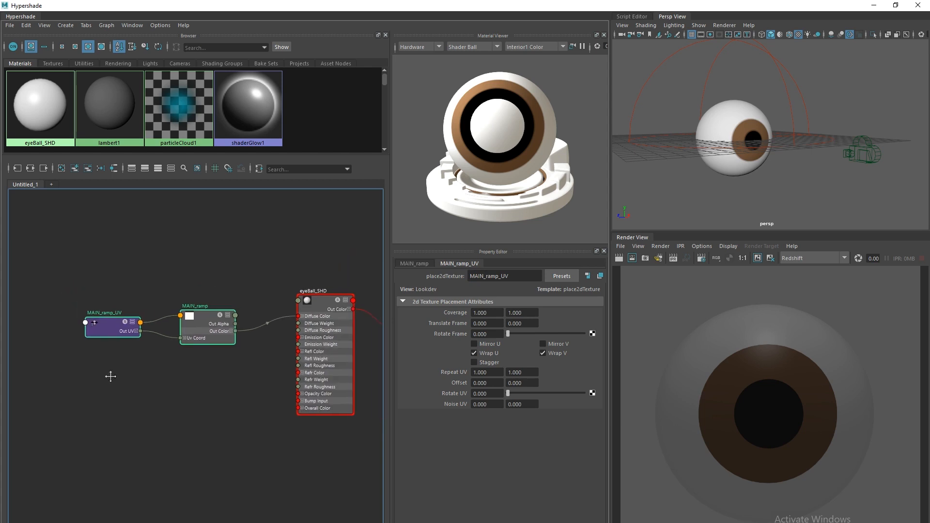
middle_click_drag(111, 376, 112, 378, "alt")
left_click_drag(198, 331, 183, 333)
left_click_drag(97, 331, 96, 322)
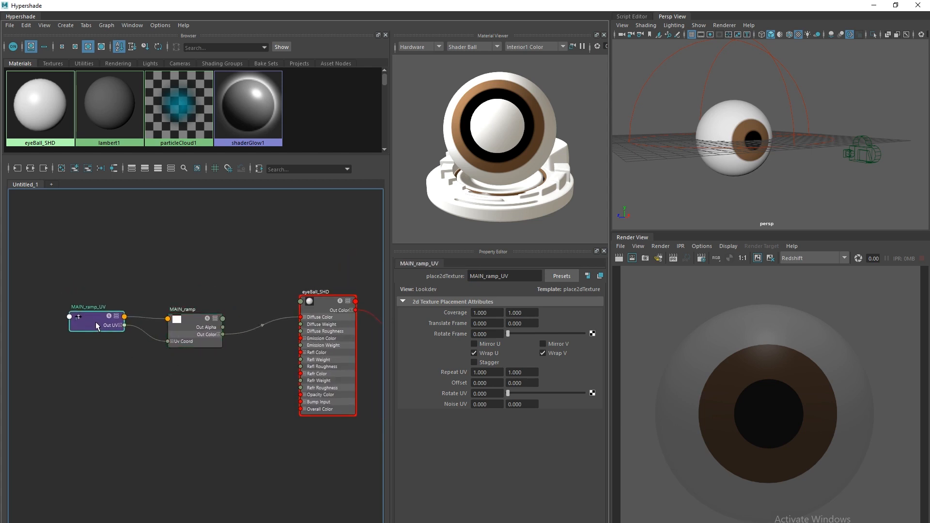
key("Delete")
left_click_drag(200, 327, 94, 325)
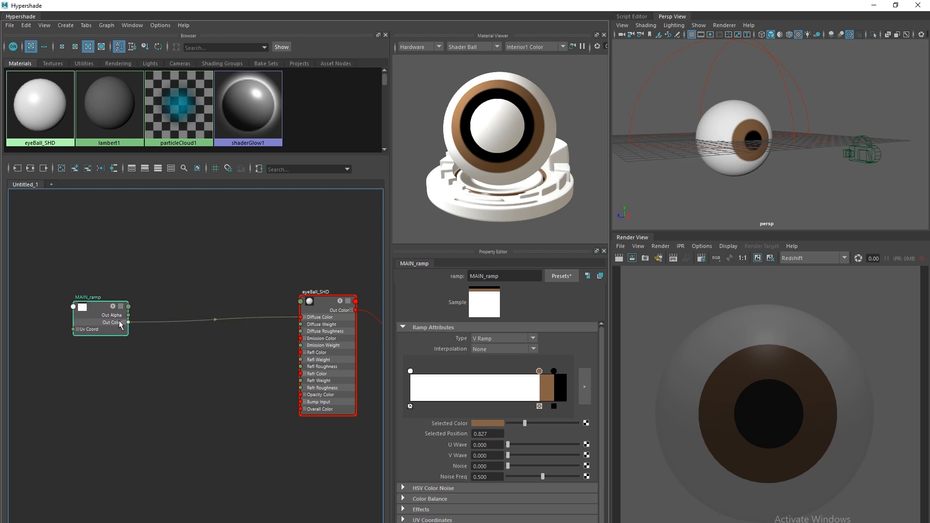
left_click_drag(329, 381, 272, 357)
Make MAIN_ramp's brown iris colour a darker, desaturated grey and start a Redshift render.
left_click_drag(96, 323, 97, 321)
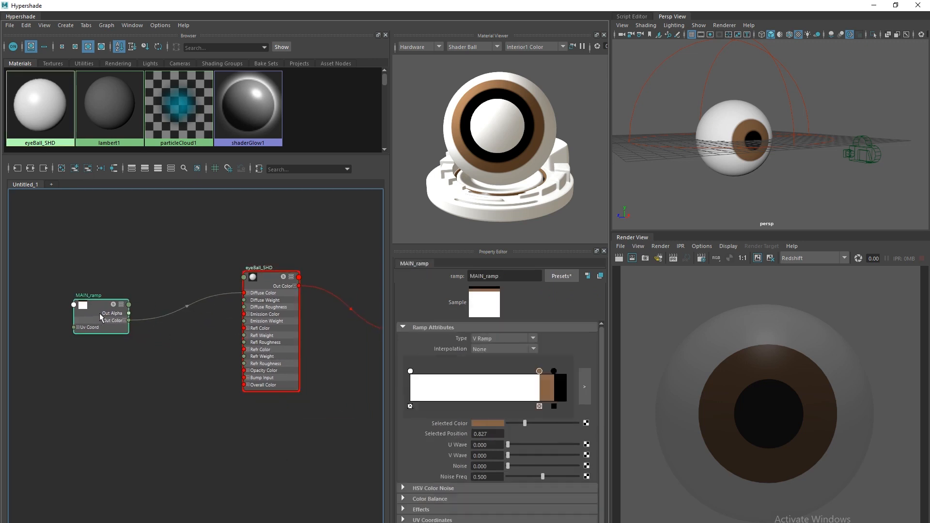
left_click(492, 422)
left_click_drag(474, 459, 450, 459)
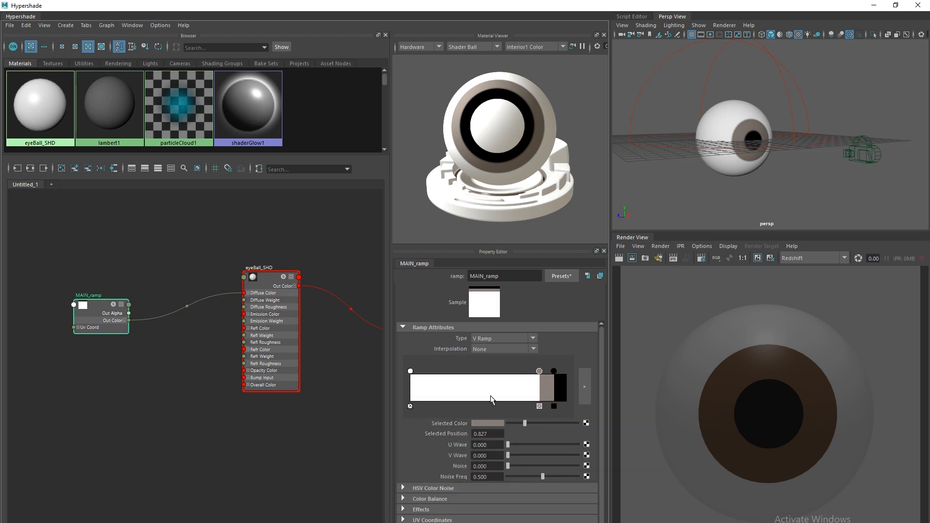
left_click_drag(522, 424, 515, 423)
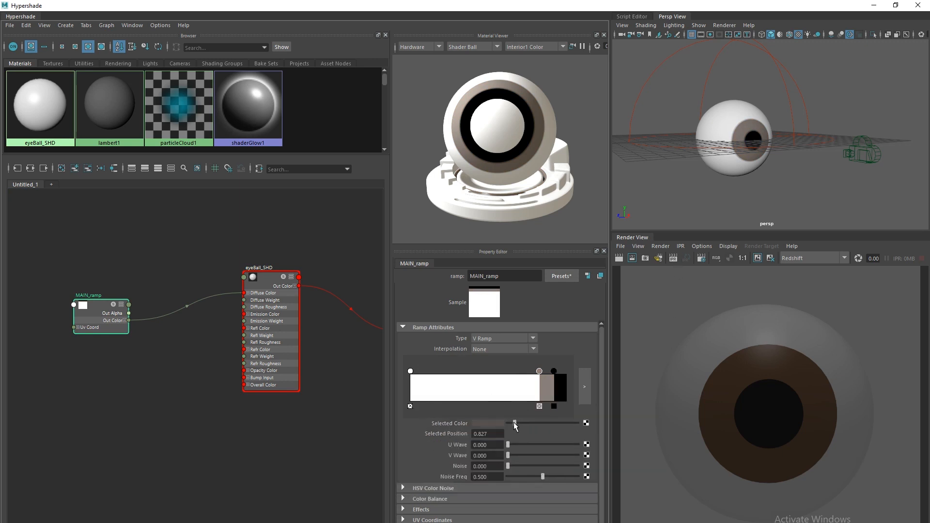
left_click(673, 258)
left_click(687, 263)
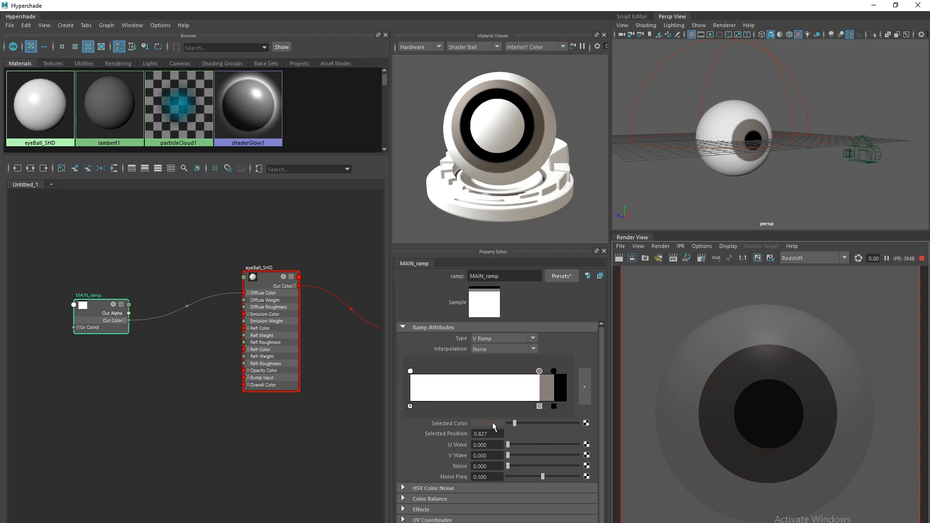
Render the eye from the persp camera and frame the view around the eyeball.
left_click(672, 258)
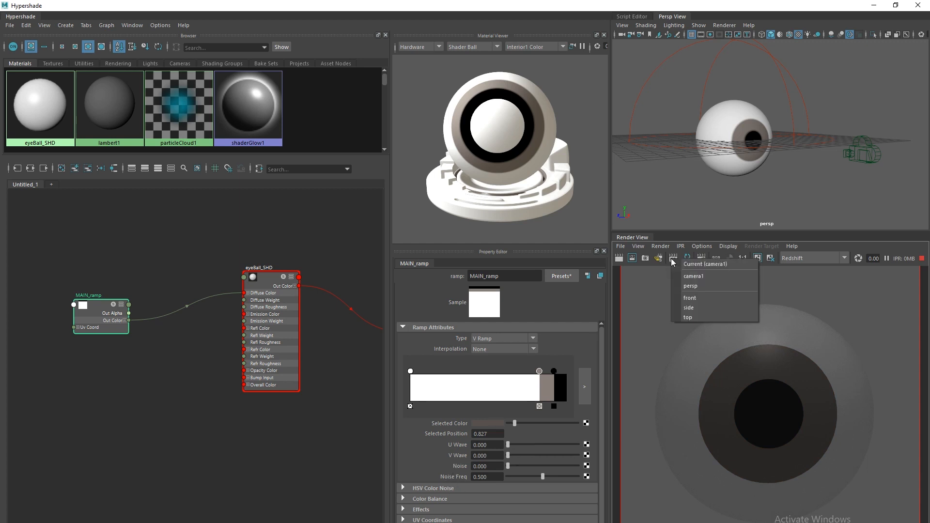
left_click(690, 286)
scroll(695, 191, "up", 2)
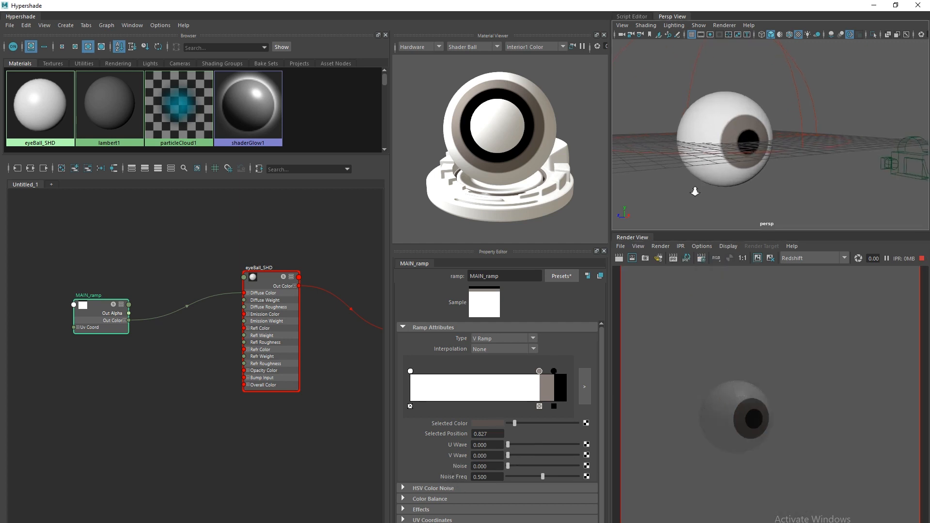
left_click_drag(694, 192, 704, 199, "alt")
middle_click_drag(693, 195, 681, 195, "alt")
right_click_drag(681, 195, 667, 154, "alt")
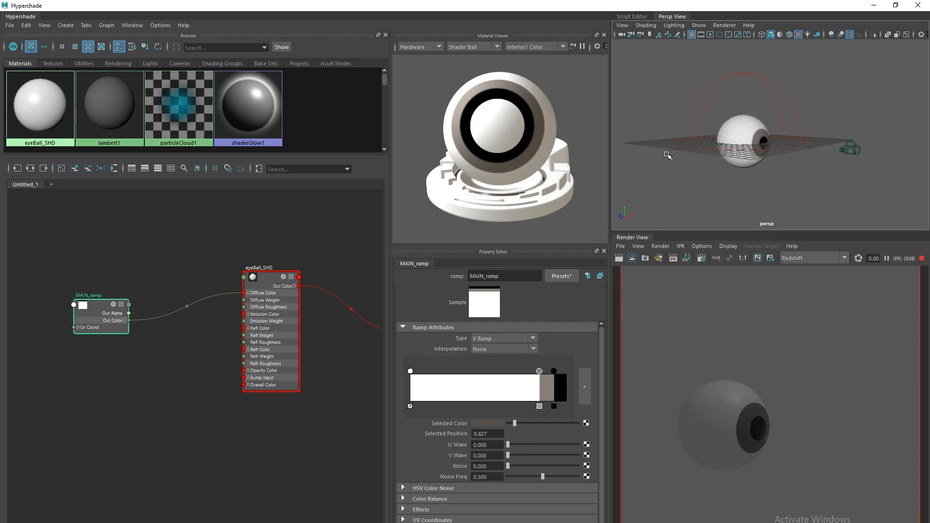
middle_click_drag(690, 133, 673, 176, "alt")
Set the area light's Intensity Multiplier to 200.
left_click_drag(746, 61, 780, 112)
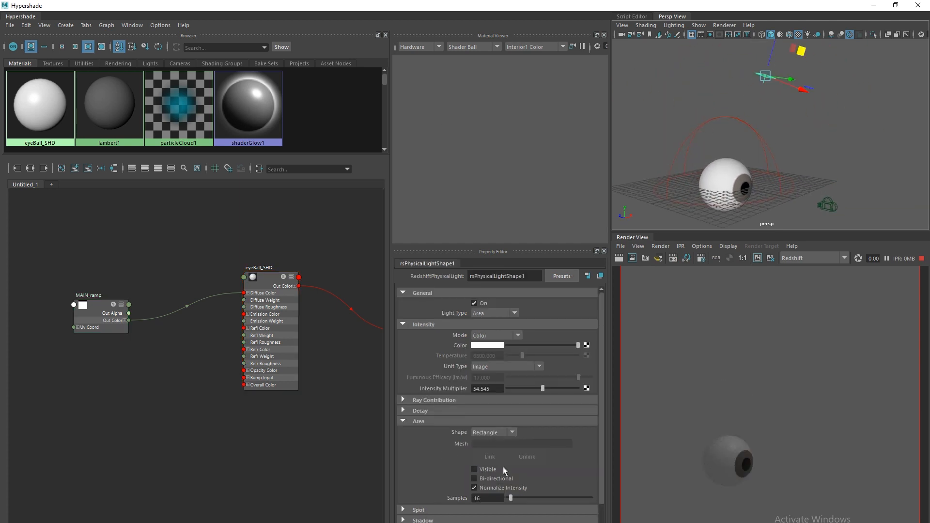
left_click_drag(543, 388, 583, 388)
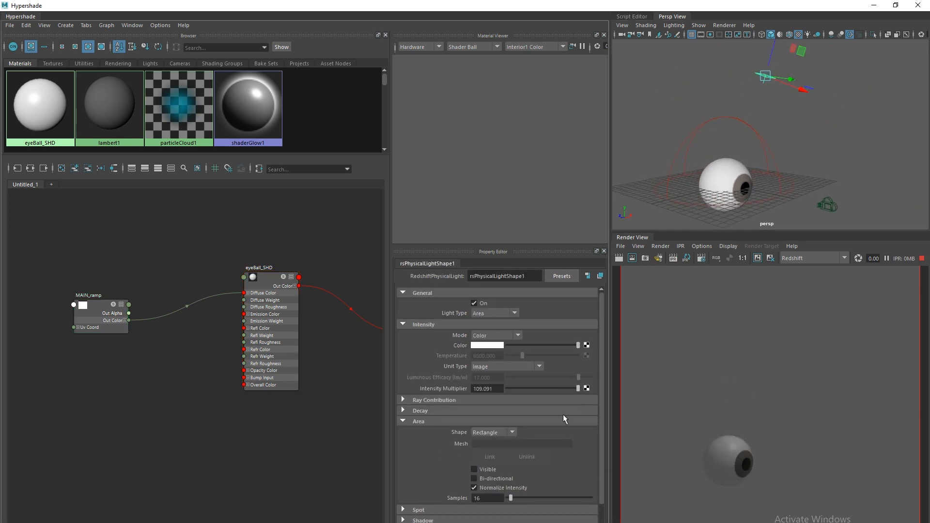
double_click(499, 389)
type("200")
key("Return")
left_click_drag(694, 172, 654, 165, "alt")
scroll(655, 165, "up", 5)
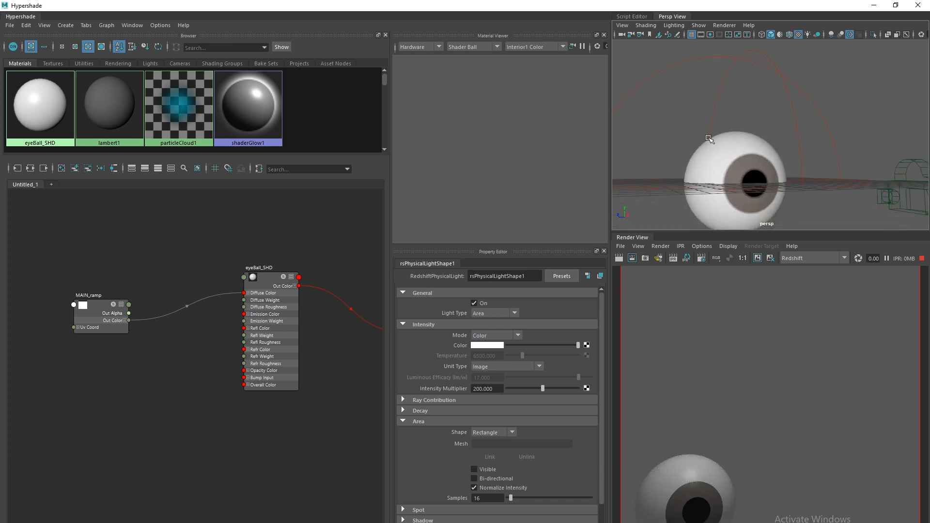
mouse_move(675, 163)
left_mouse_down("alt")
mouse_move(659, 162)
mouse_move(674, 164)
left_mouse_up("alt")
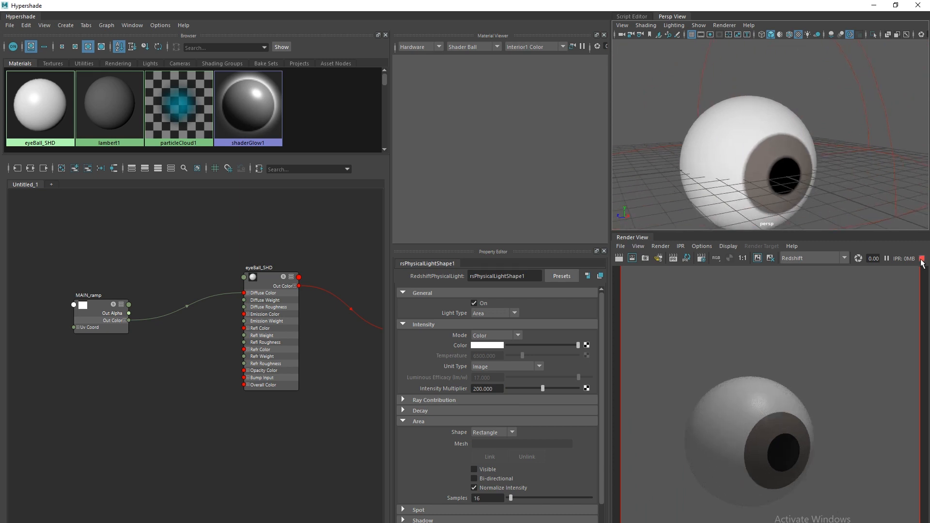
Rearrange MAIN_ramp, eyeBall_SHD and rsMaterial1SG to make room in the node graph.
scroll(164, 421, "down", 2)
middle_click_drag(164, 421, 183, 413)
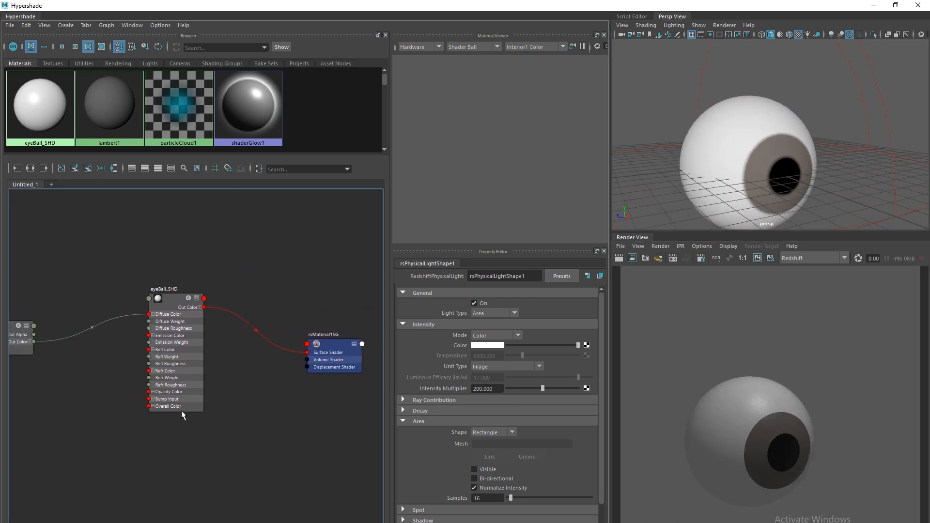
scroll(186, 386, "down", 2)
scroll(115, 335, "up", 1)
left_click_drag(116, 338, 128, 293)
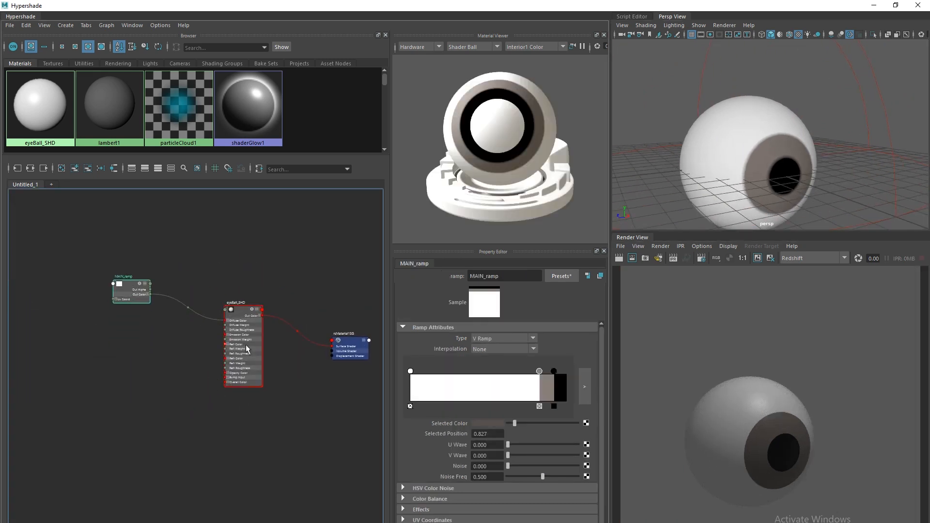
left_click_drag(245, 344, 236, 287)
left_click_drag(354, 352, 333, 362)
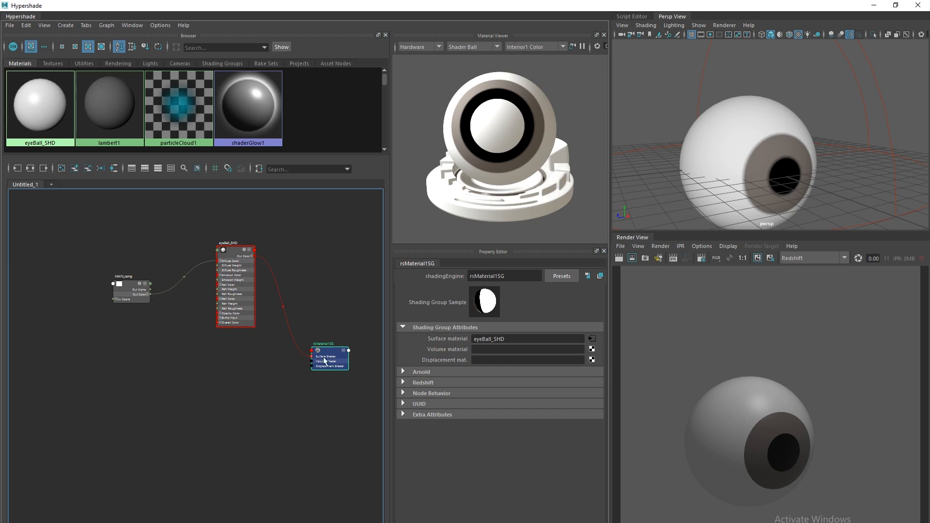
scroll(327, 359, "up", 4)
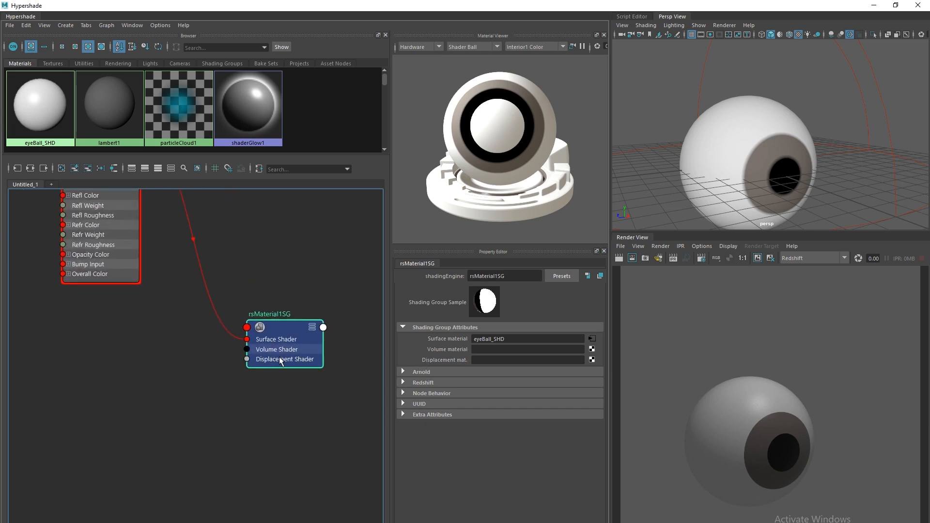
scroll(233, 398, "down", 3)
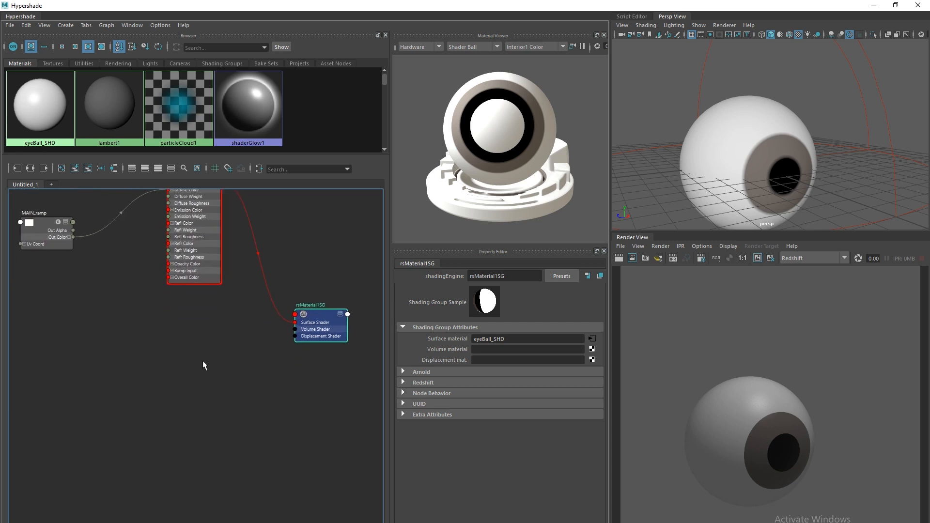
Create a RedshiftDisplacement node and connect it to rsMaterial1SG's Displacement Shader.
key("Tab")
type("displ")
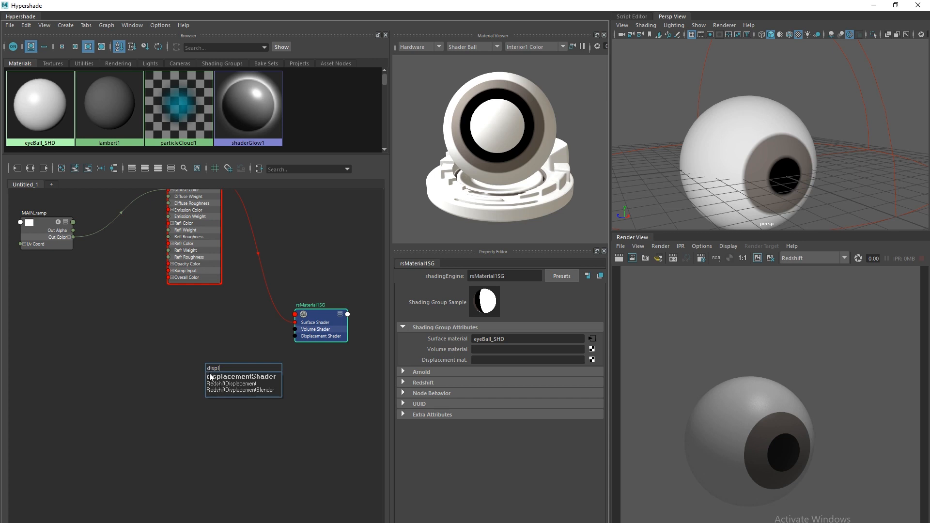
left_click(234, 383)
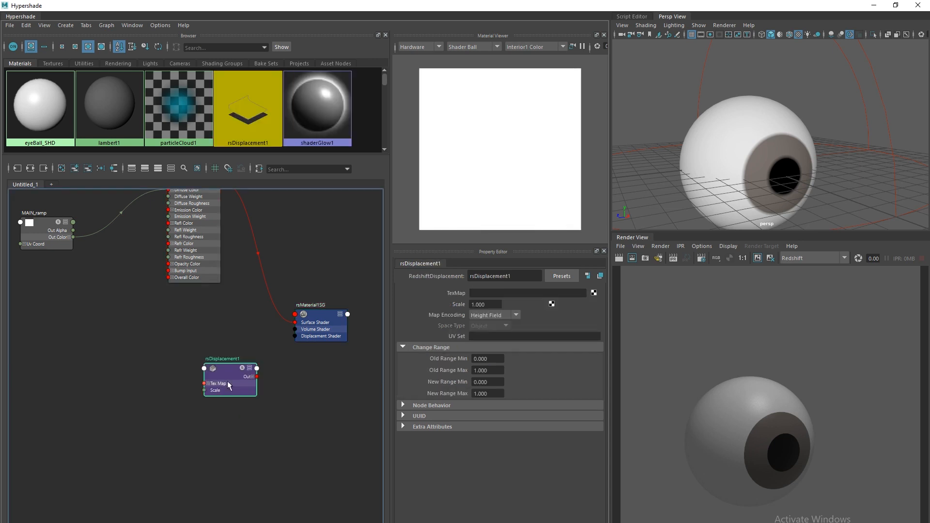
middle_click_drag(229, 358, 306, 341)
left_click(229, 352)
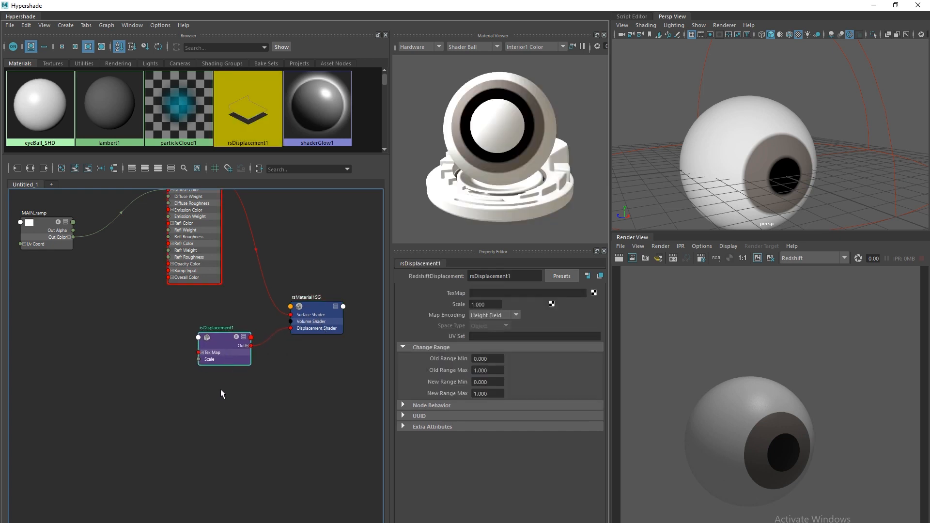
middle_click_drag(220, 390, 307, 415, "alt")
scroll(204, 390, "down", 2)
scroll(259, 404, "up", 4)
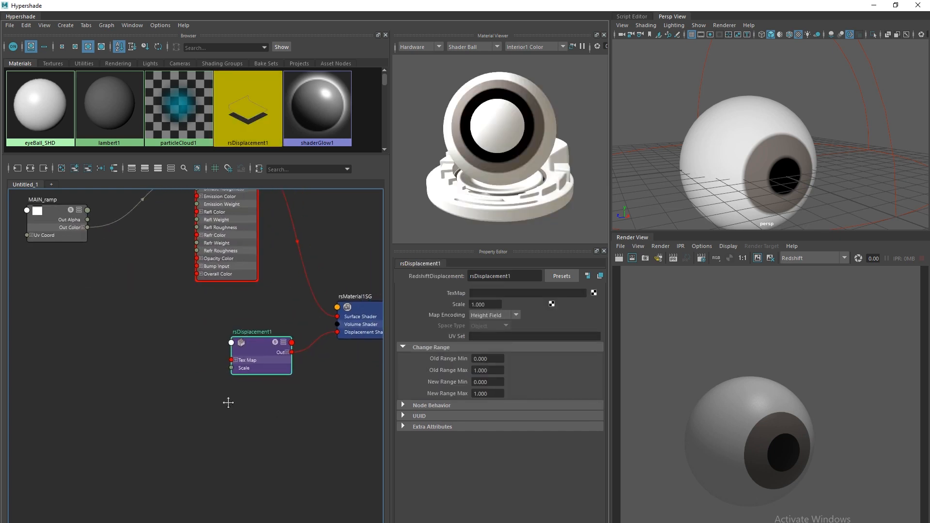
scroll(218, 416, "down", 3)
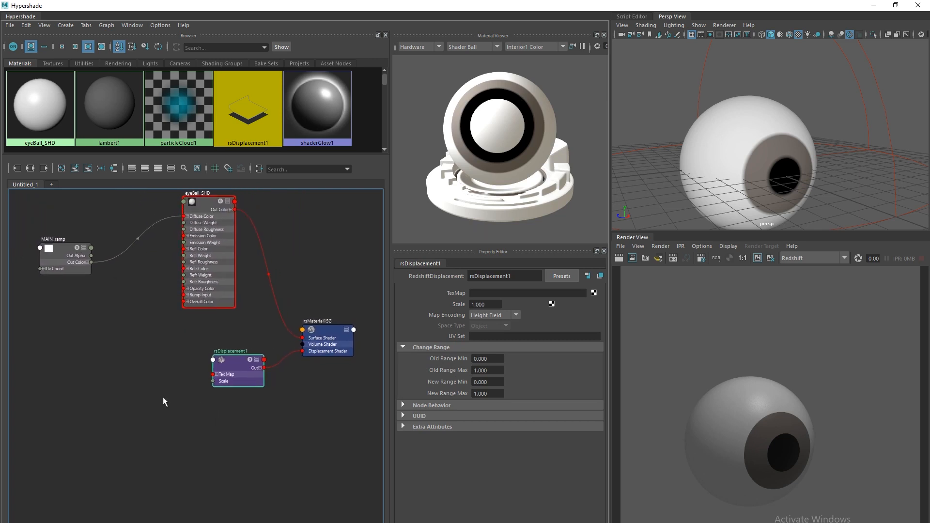
middle_click_drag(159, 386, 219, 411, "alt")
Add a ramp texture node and move it with its placement node into open space.
left_click(130, 378)
key("Tab")
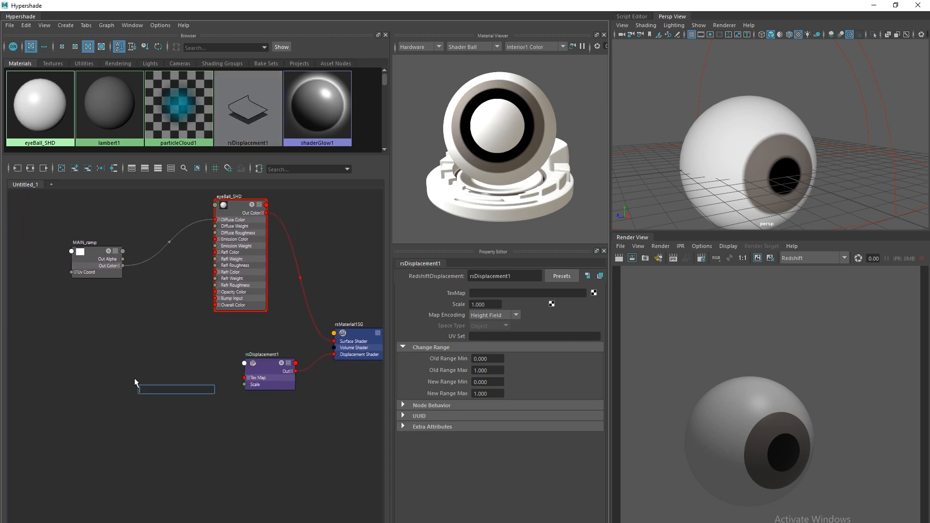
type("ramp")
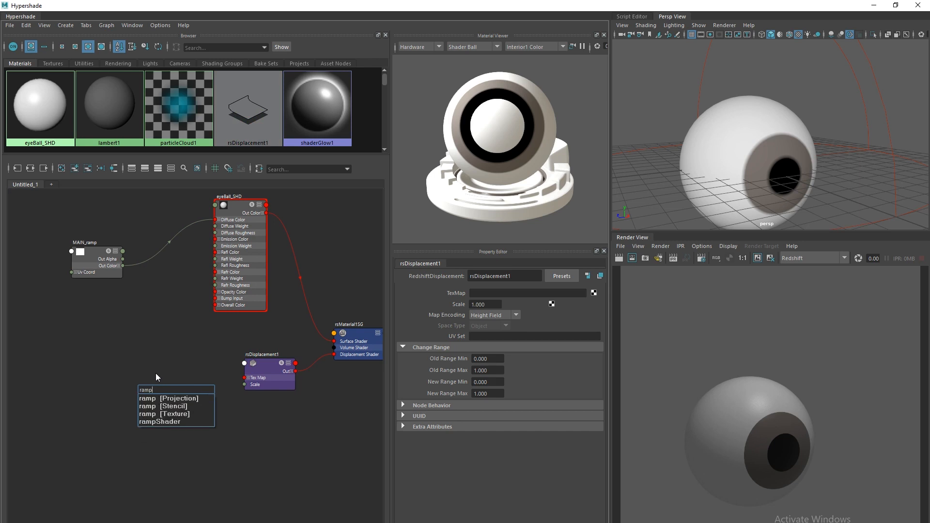
left_click(174, 413)
left_click_drag(162, 395, 81, 375)
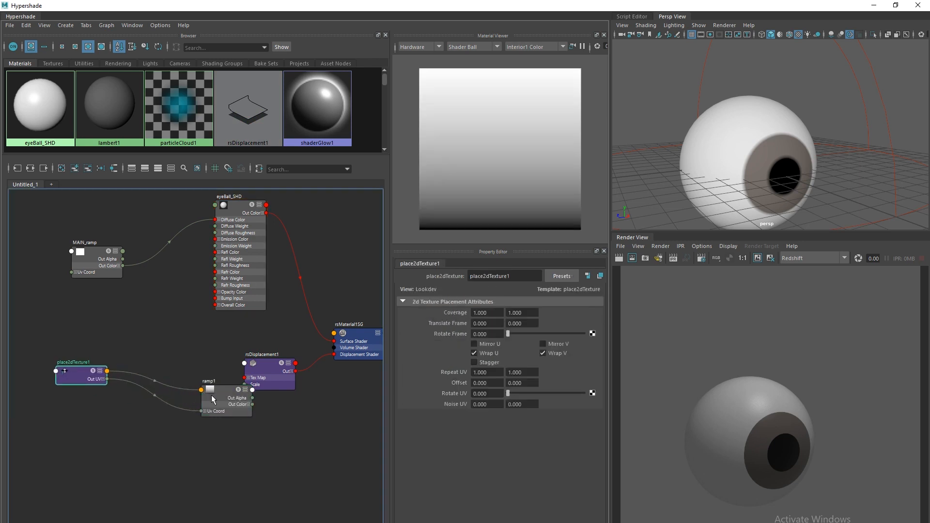
left_click_drag(226, 402, 168, 374)
Rename the new ramp to eyeBall_disp_ramp.
double_click(478, 276)
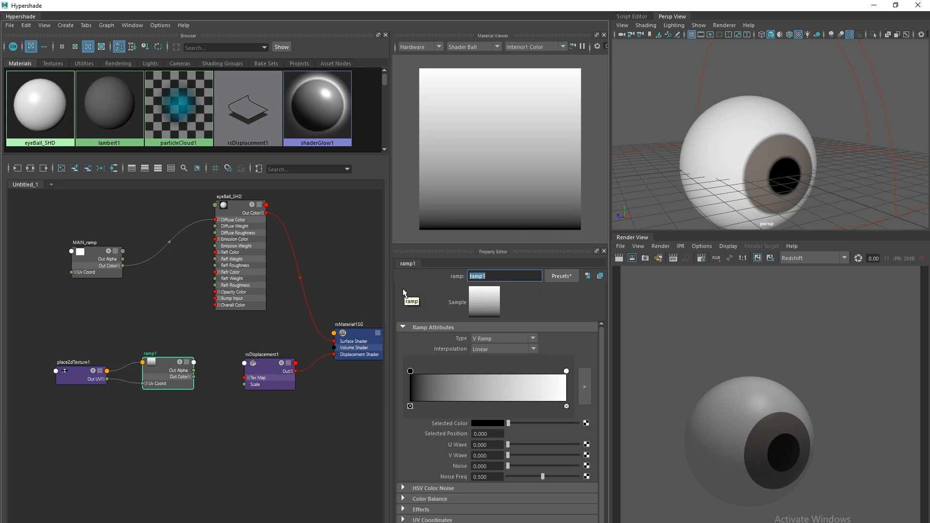
type("eyeBall_disp_ramp")
key("Return")
key("ctrl+c")
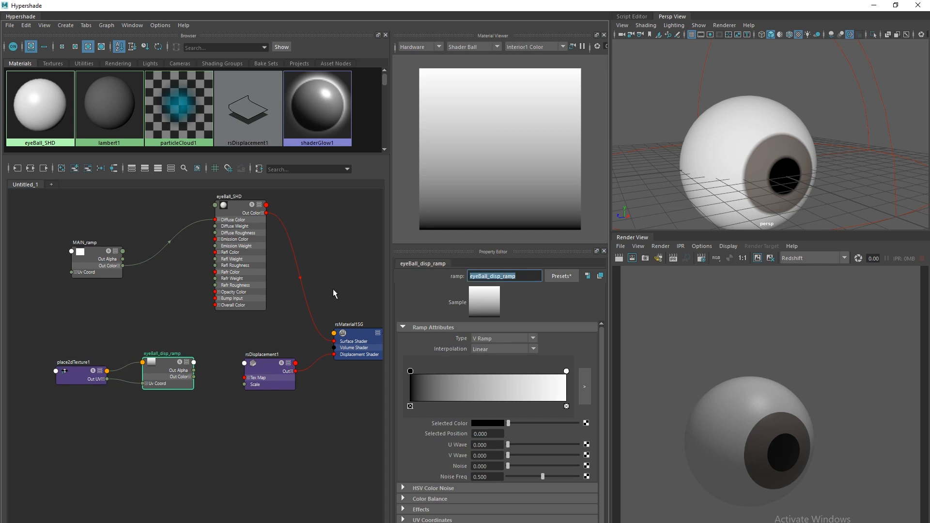
Rename the ramp's placement node to eyeBall_disp_ramp_UV.
left_click(77, 374)
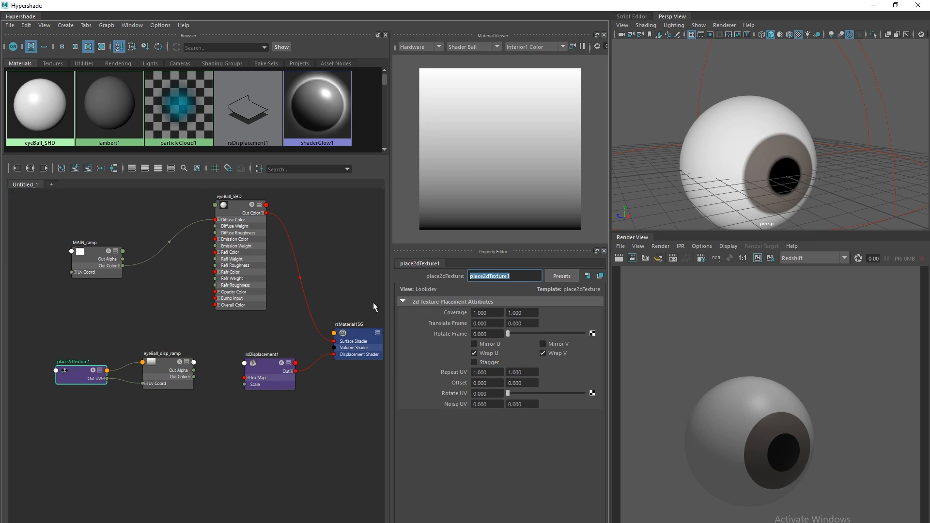
key("ctrl+v")
type("_UV")
key("Return")
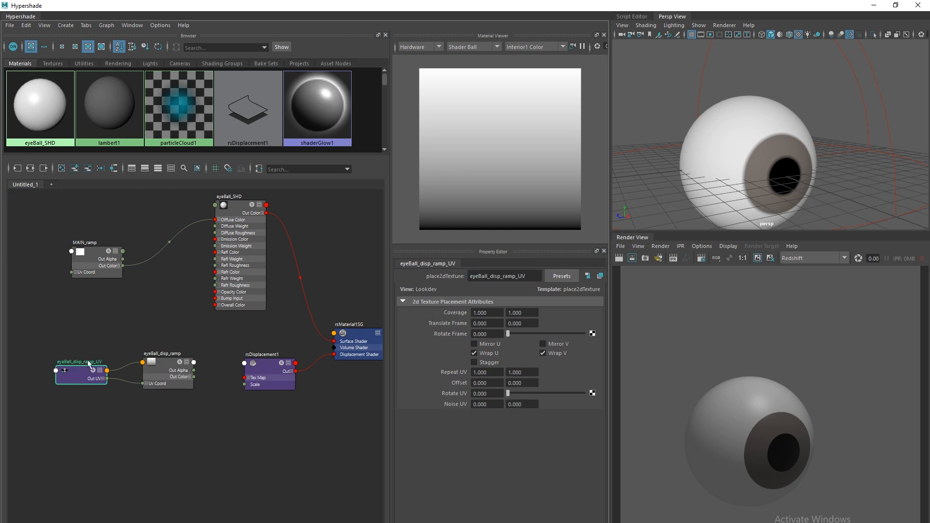
Connect eyeBall_disp_ramp's colour to rsDisplacement1's Tex Map.
left_click(88, 168)
left_click_drag(174, 367, 163, 375)
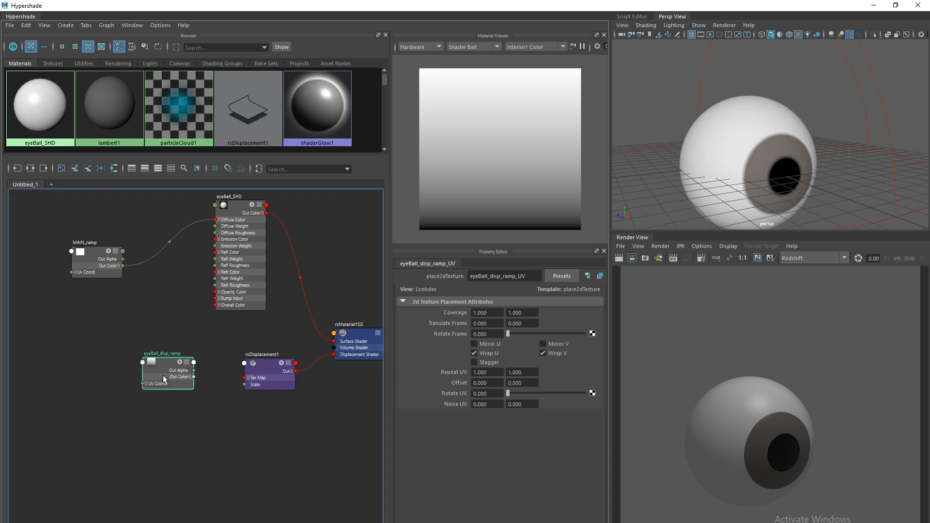
left_click_drag(255, 384, 239, 385)
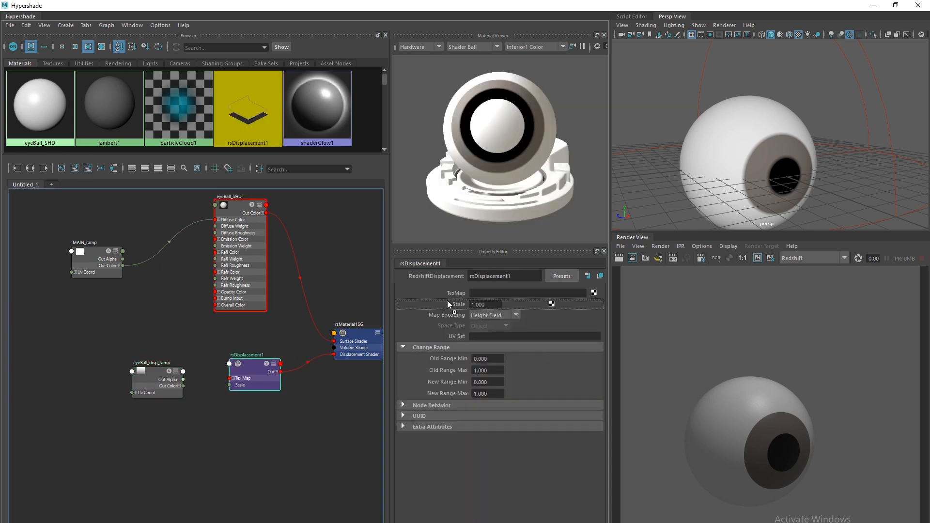
middle_click_drag(456, 293, 444, 291)
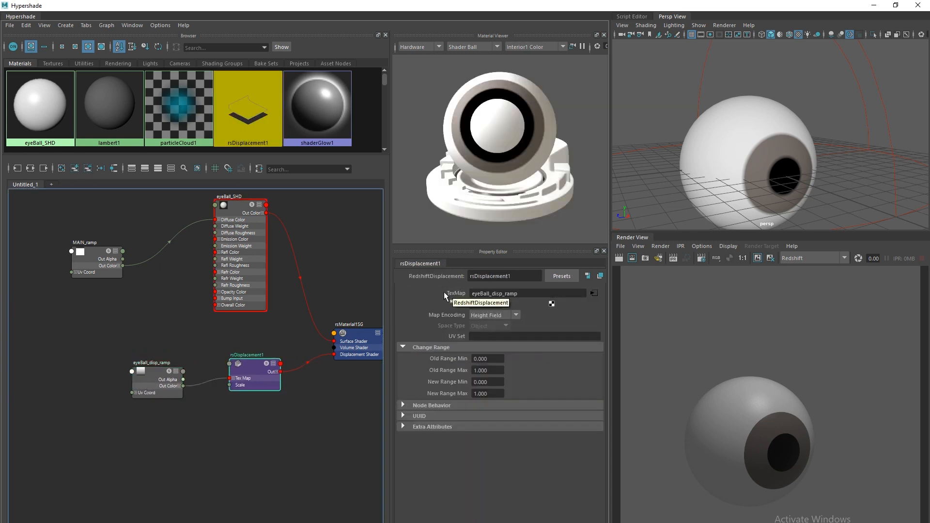
left_click_drag(151, 385, 160, 377)
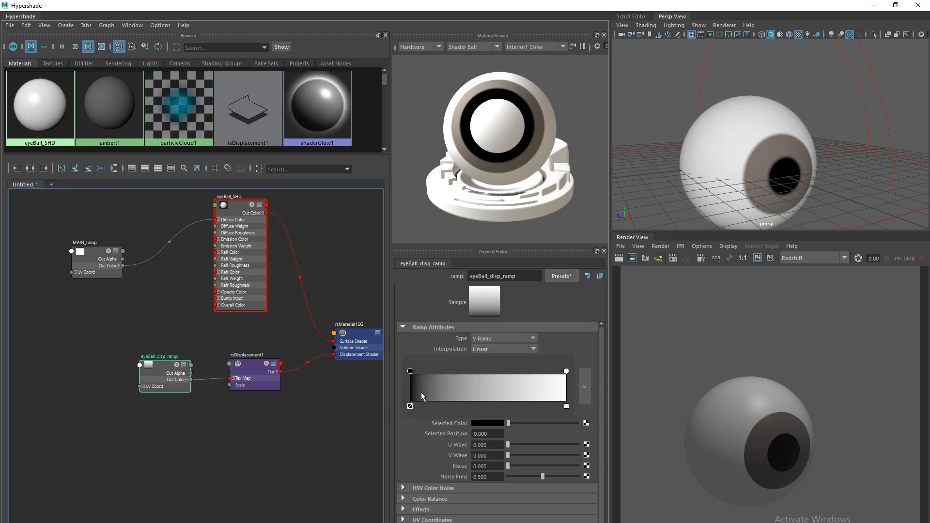
Check rsDisplacement1's Old Range values and nudge the ramp's white stop slightly inward.
left_click(254, 384)
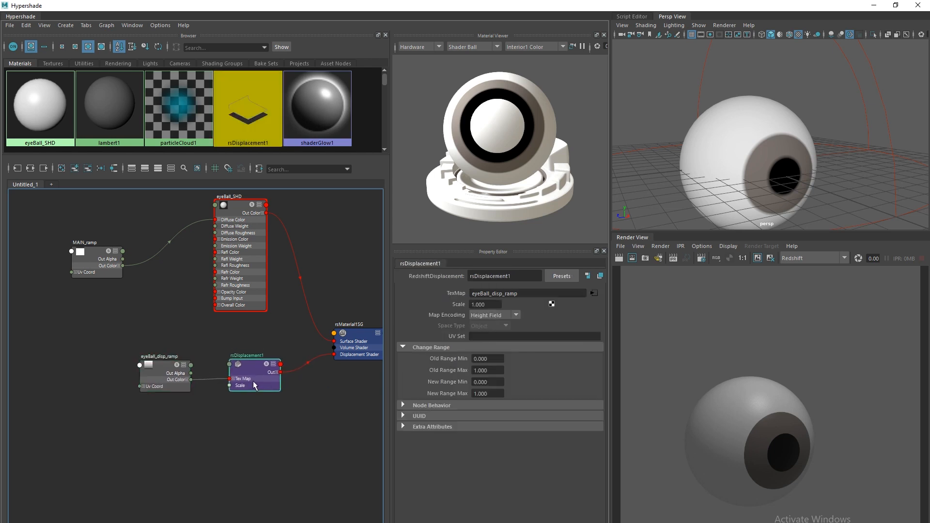
left_click(489, 357)
key("Tab")
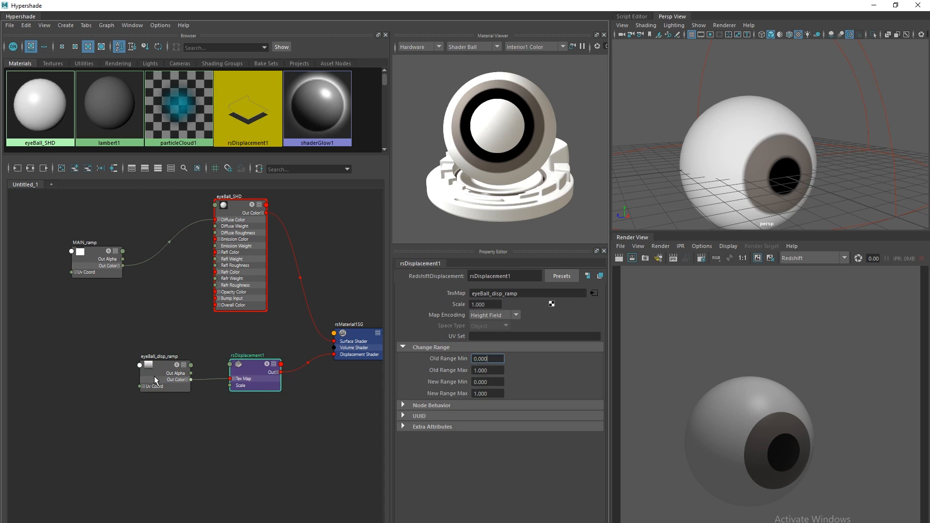
left_click(154, 376)
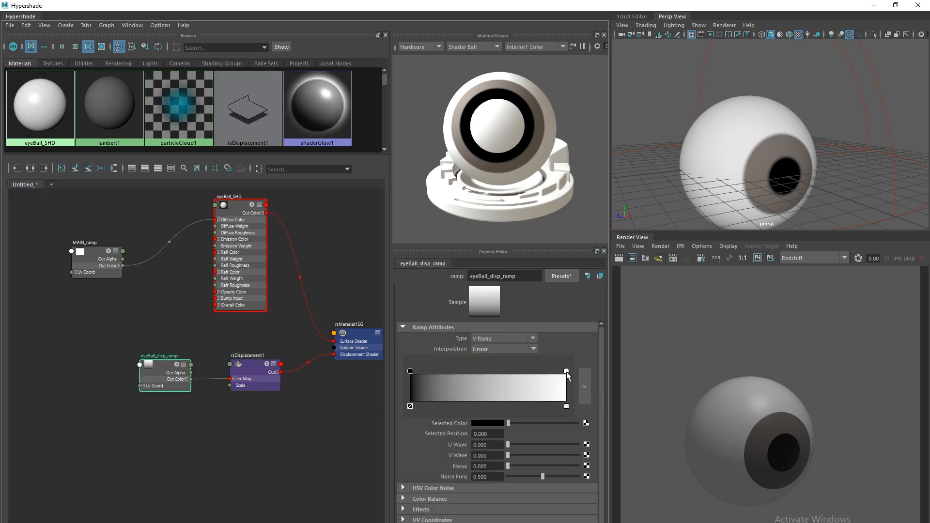
left_click_drag(567, 372, 569, 373)
Set rsDisplacement1's Scale to 0.2, then select the eyeball.
left_click(253, 375)
left_click(484, 304)
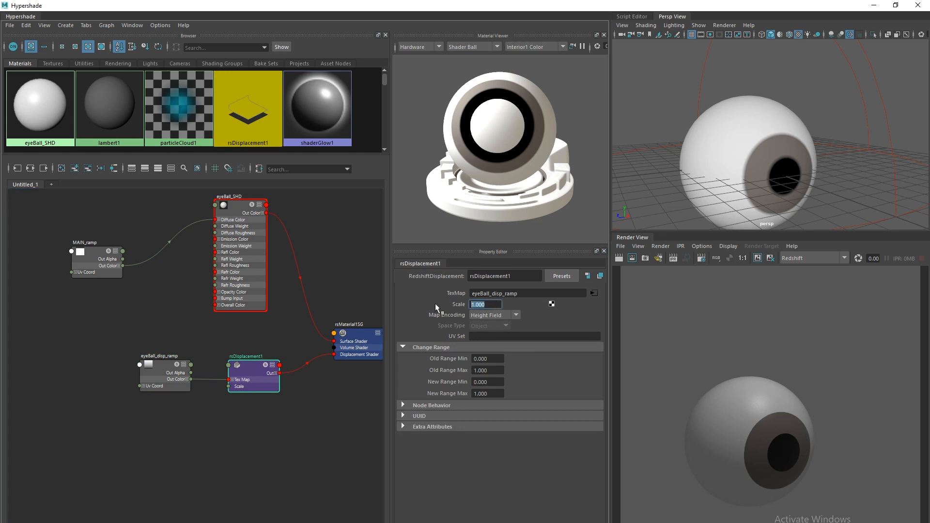
left_click(489, 305)
left_click_drag(493, 305, 406, 316)
type(".")
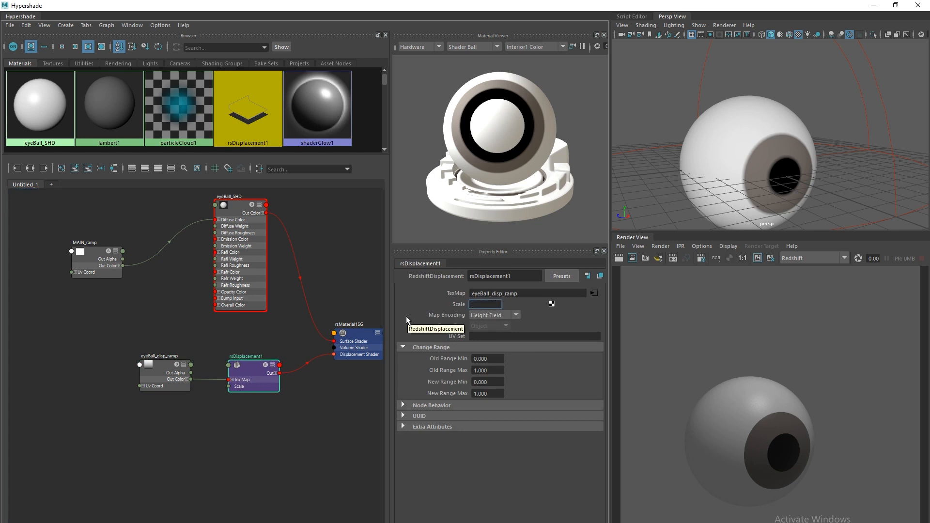
type("2")
key("Return")
middle_click_drag(250, 406, 237, 407, "alt")
left_click(716, 166)
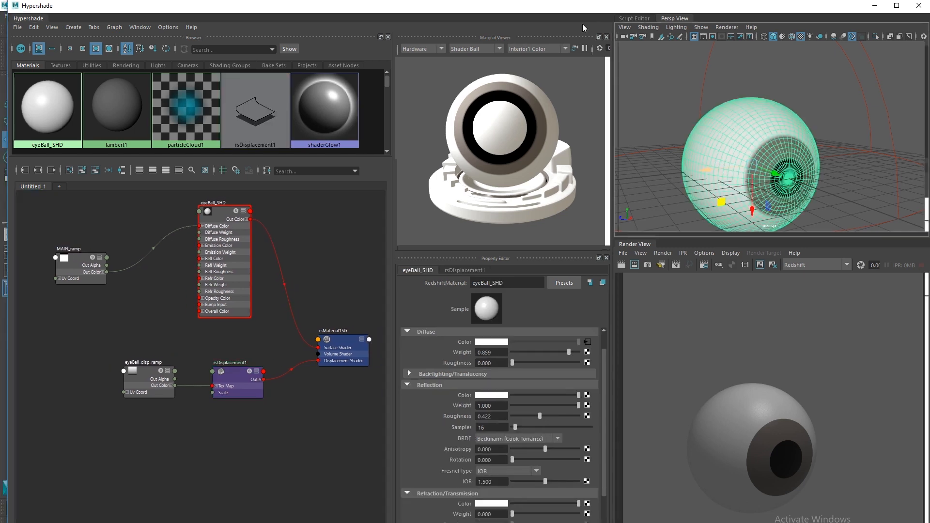
Enable Redshift tessellation and displacement on pSphereShape1 with Maximum Subdivisions 4.
left_click_drag(484, 5, 228, 373)
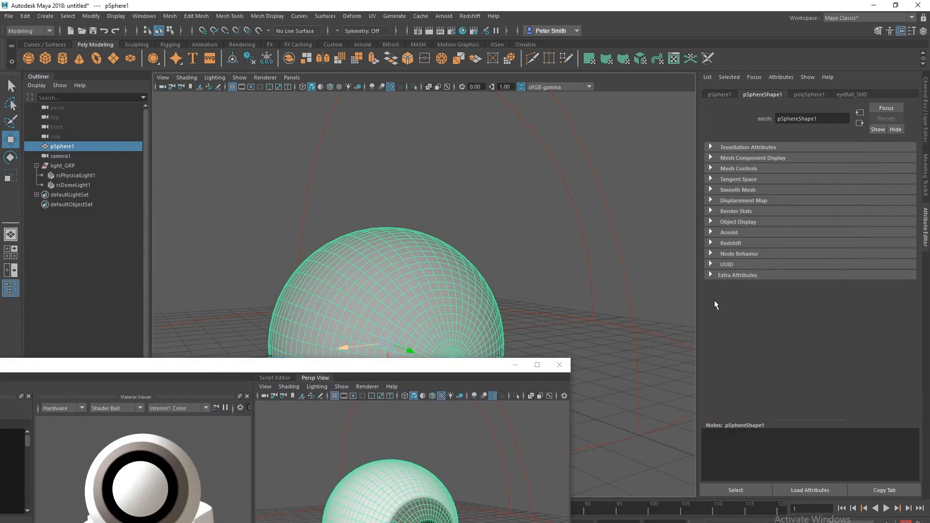
left_click(712, 243)
left_click(783, 277)
left_click(786, 366)
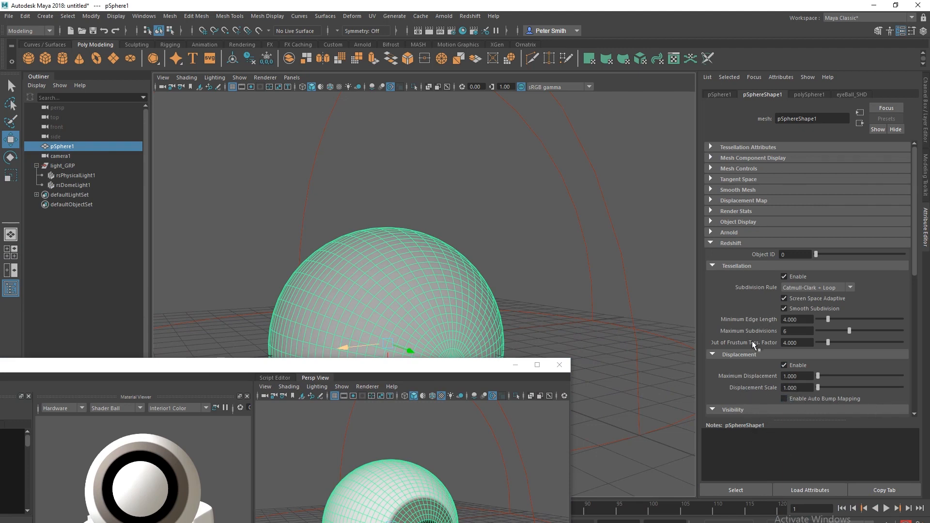
left_click_drag(843, 333, 839, 331)
left_click_drag(348, 379, 596, 174)
left_click(792, 162)
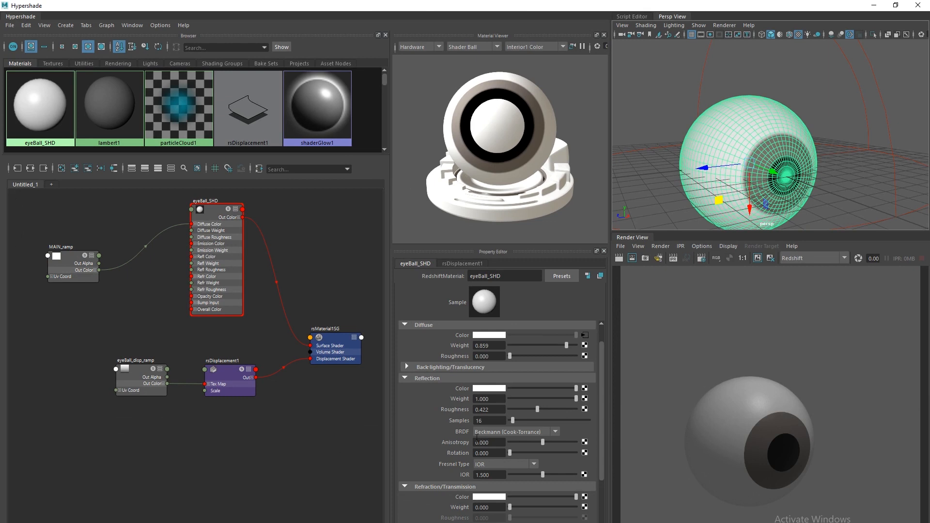
Start a live Redshift IPR render and move eyeBall_disp_ramp's black stop to 0.820.
left_click(673, 258)
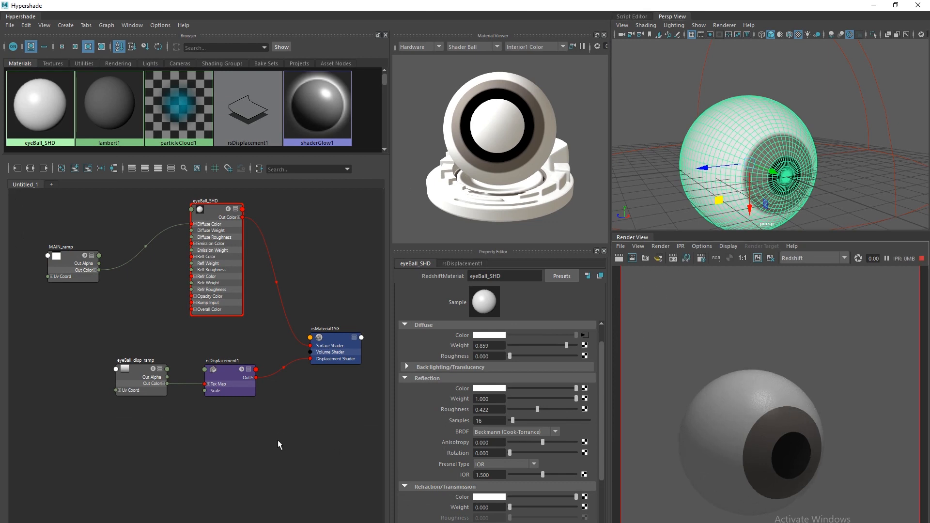
left_click_drag(700, 171, 662, 159, "alt")
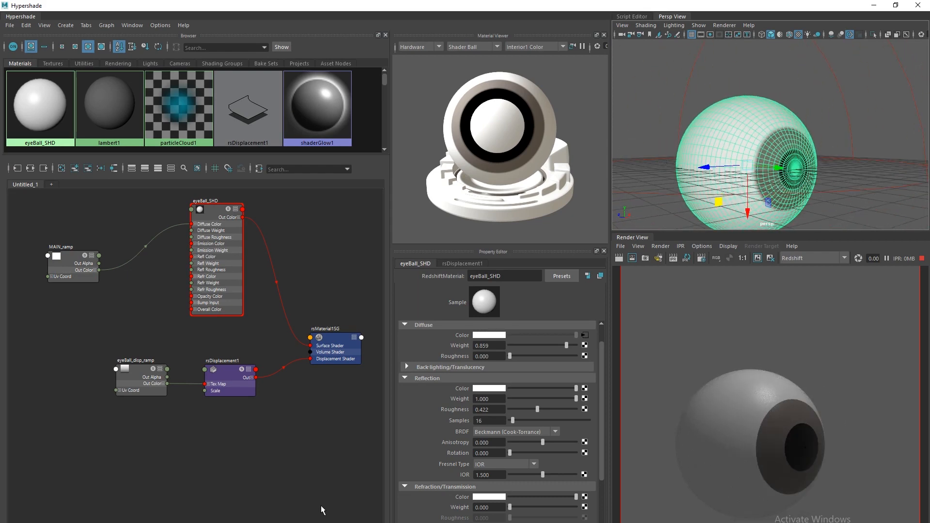
left_click_drag(135, 377, 125, 373)
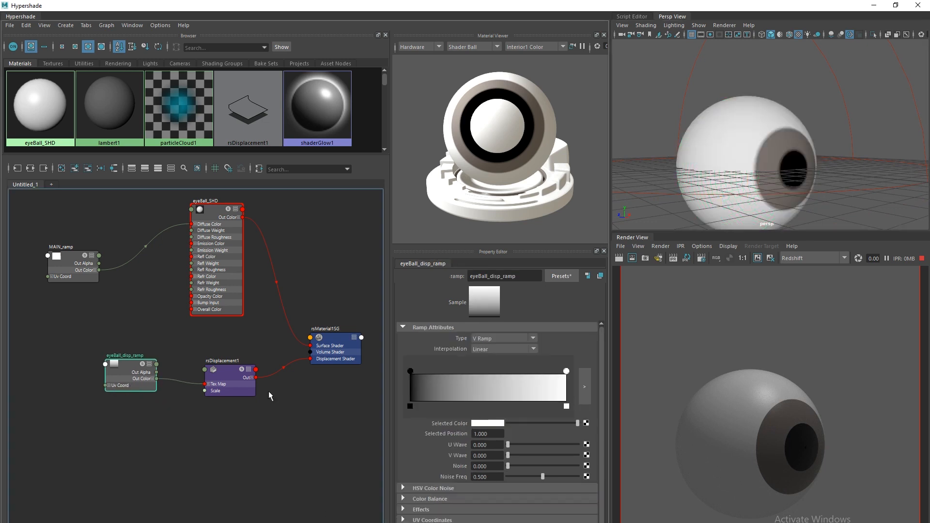
left_click_drag(434, 406, 372, 377)
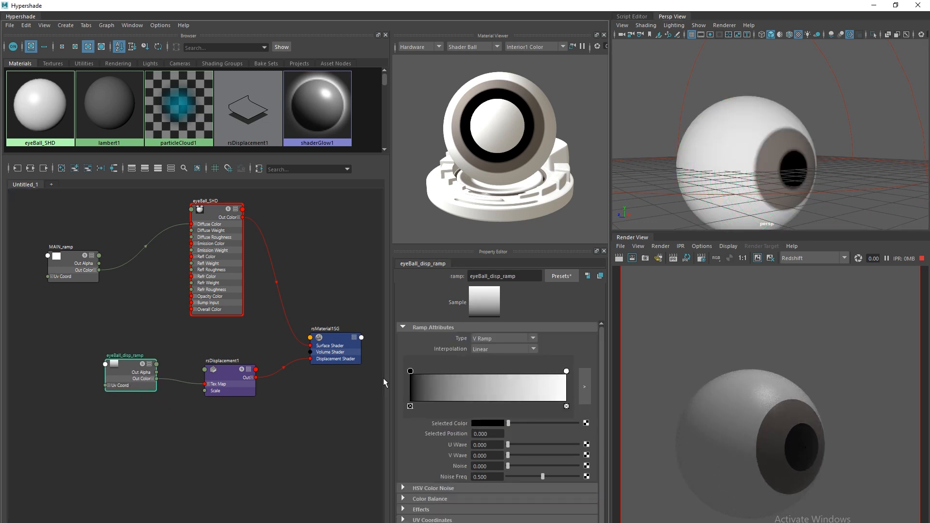
left_click_drag(409, 373, 561, 388)
Set eyeBall_disp_ramp to None interpolation with the white stop at 0.876, checking the pupil pit.
left_click(487, 349)
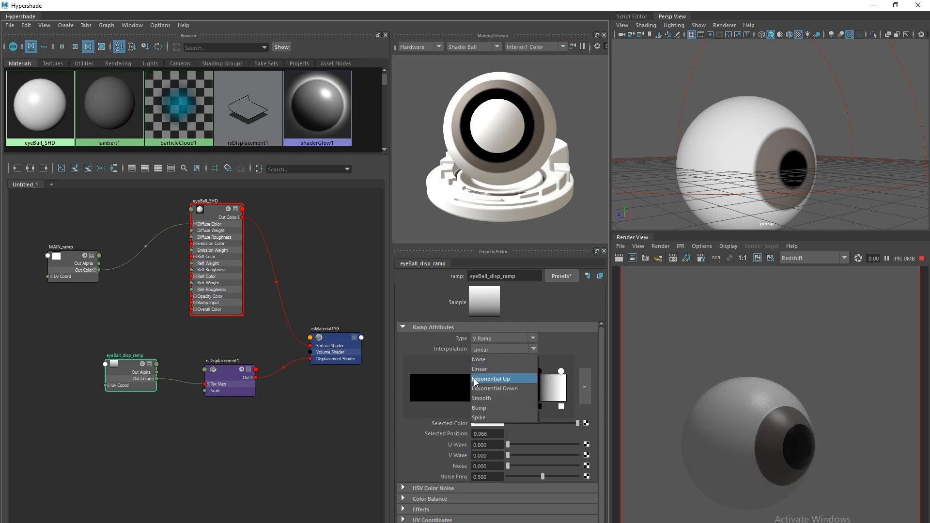
left_click(478, 360)
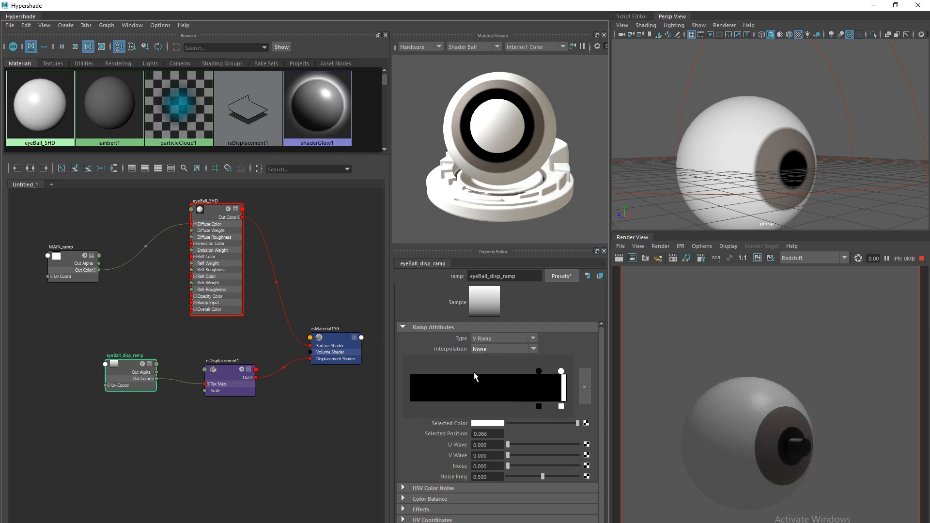
left_click(537, 371)
mouse_move(535, 374)
left_mouse_down()
mouse_move(411, 371)
mouse_move(547, 372)
left_mouse_up()
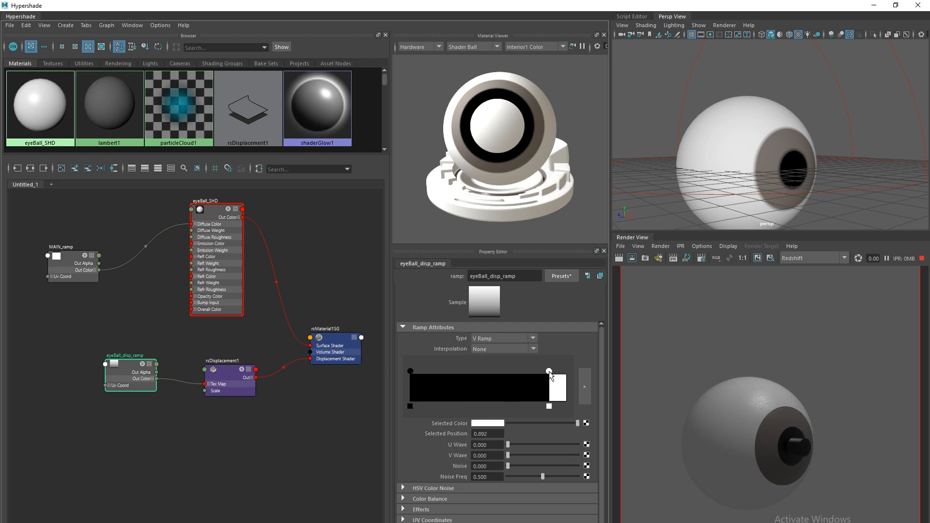
left_click_drag(680, 175, 693, 172, "alt")
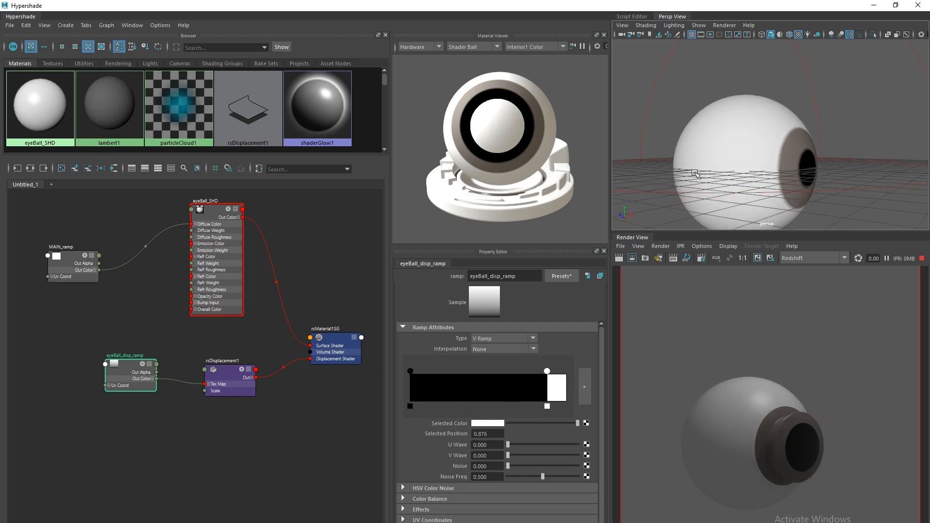
scroll(720, 465, "up", 4)
scroll(687, 457, "down", 4)
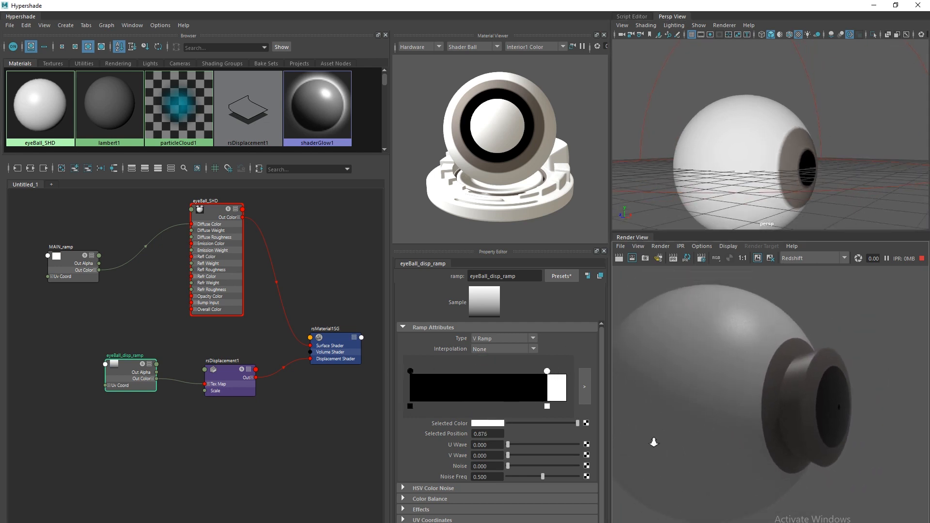
left_click_drag(647, 184, 667, 184, "alt")
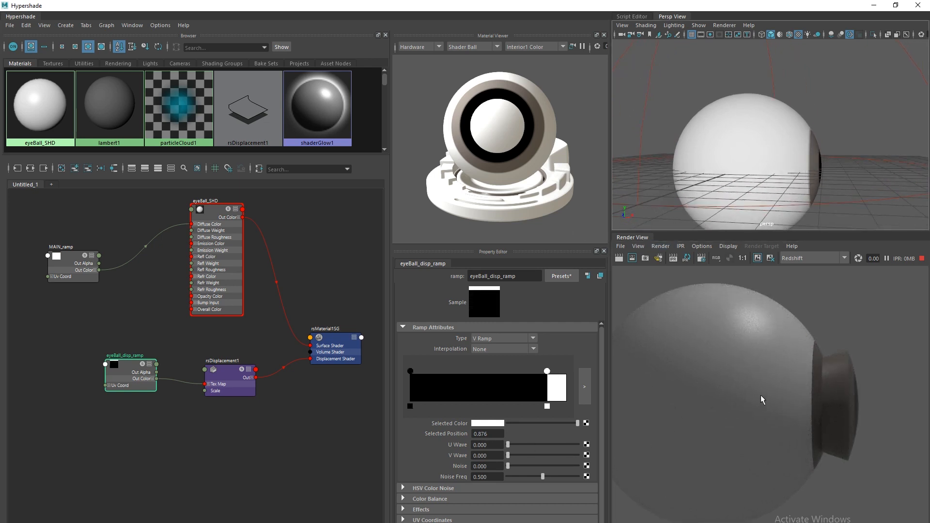
Set rsDisplacement1's Scale to -0.200 so the displacement sinks inward.
left_click_drag(232, 380, 234, 379)
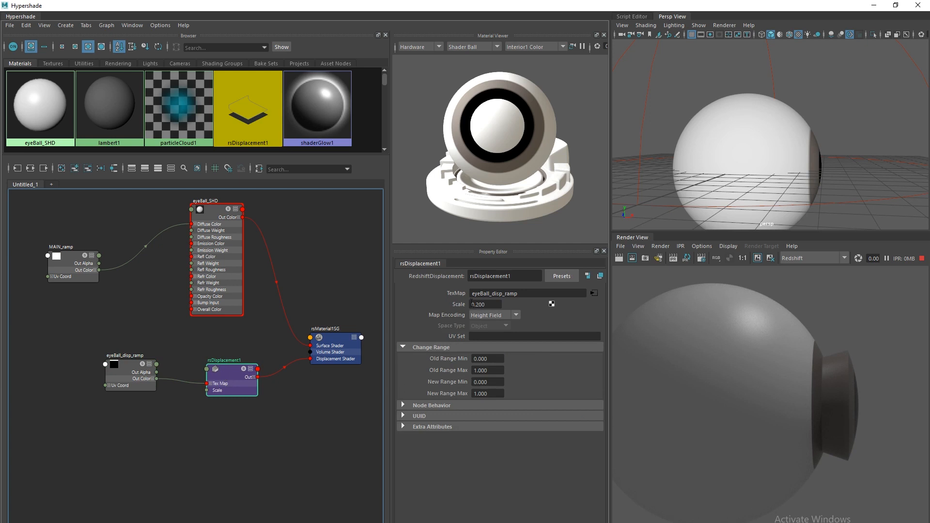
type("-")
key("Return")
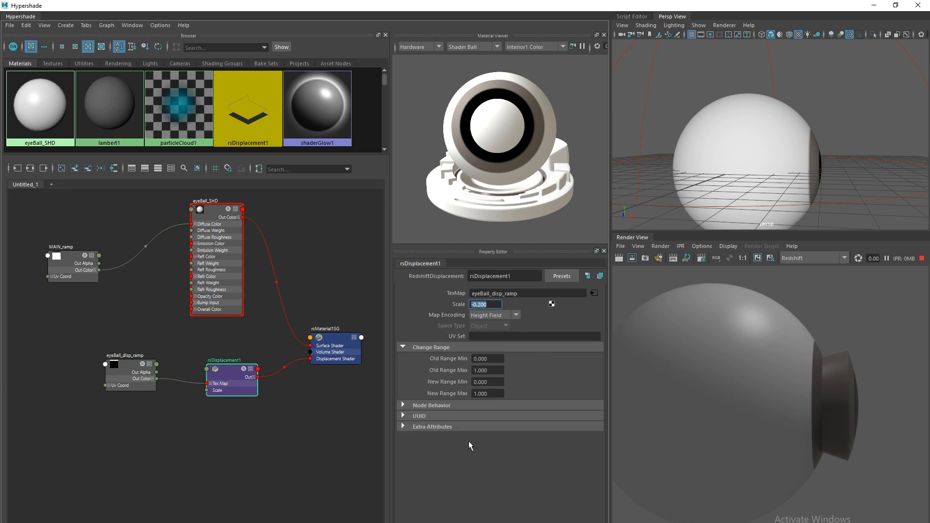
Orbit the Persp view around the eyeball to inspect the sunken iris.
left_click_drag(711, 176, 671, 180, "alt")
scroll(668, 188, "up", 5)
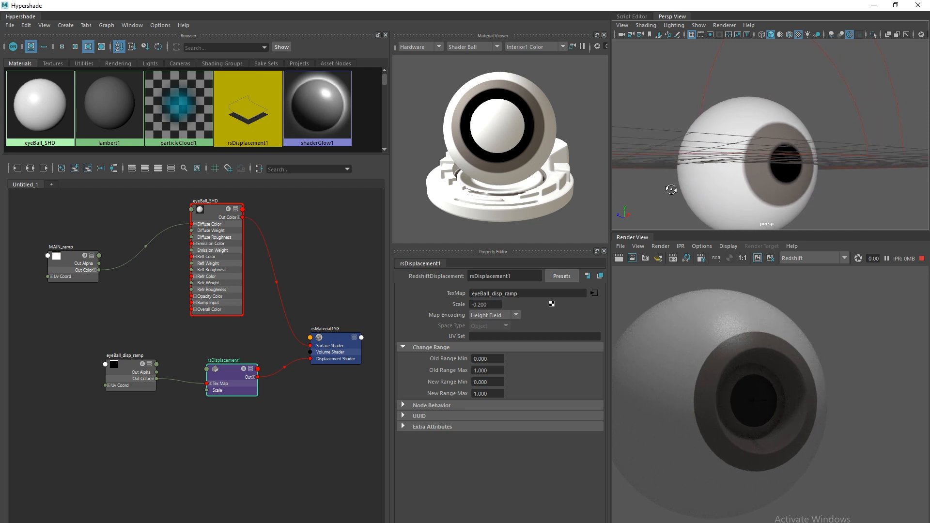
left_click_drag(650, 172, 659, 178, "alt")
right_click_drag(659, 179, 647, 162, "alt")
left_click_drag(696, 200, 750, 196, "alt")
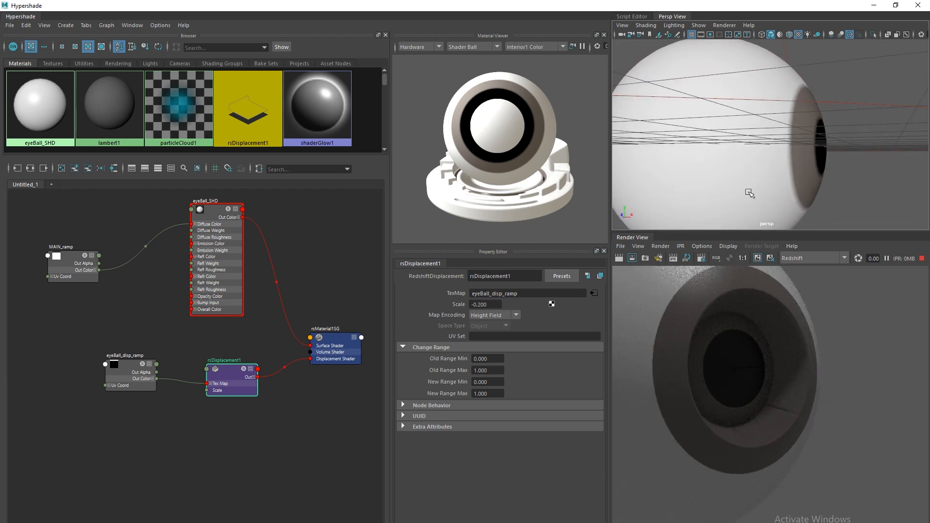
left_click(804, 194)
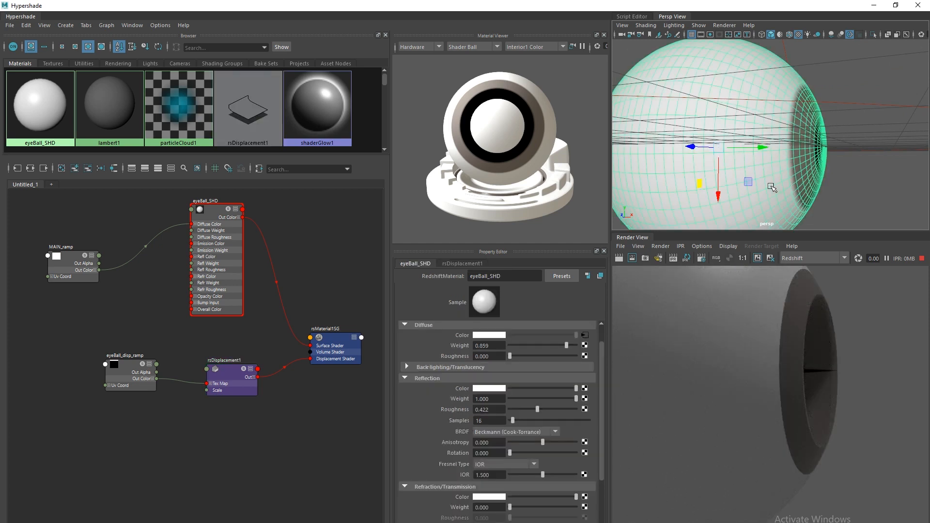
left_click_drag(771, 188, 687, 156, "alt")
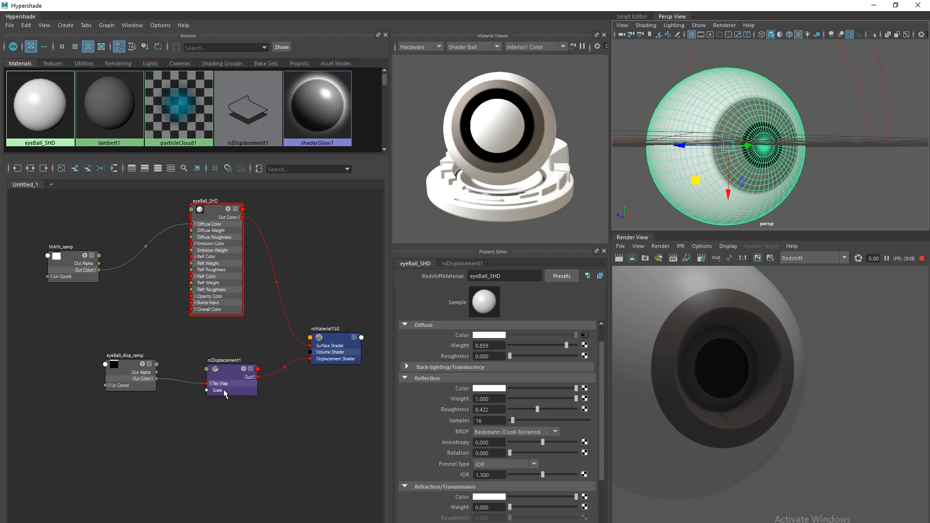
Tumble and dolly around the eyeball to inspect the recessed pupil, then load eyeBall_disp_ramp's settings.
left_click_drag(232, 391, 237, 386)
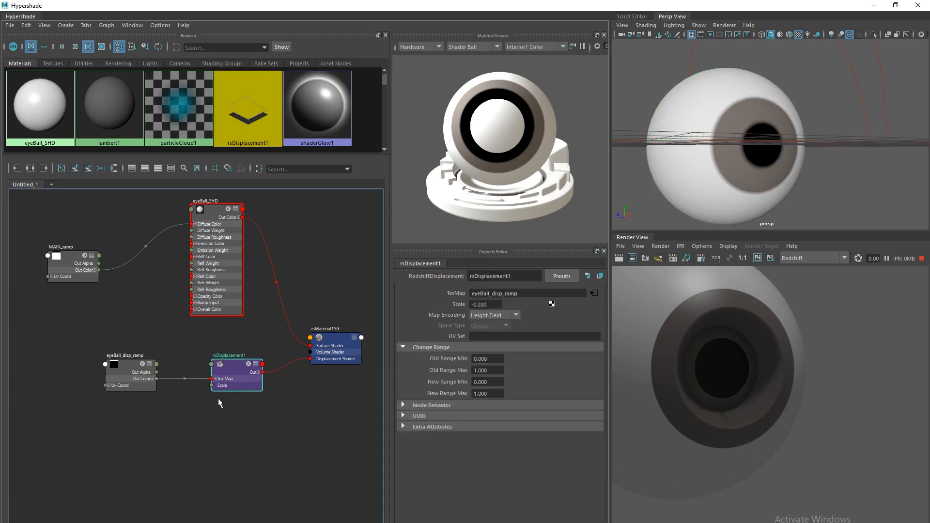
left_click_drag(125, 378, 130, 377)
left_click_drag(670, 175, 705, 173, "alt")
right_click_drag(705, 173, 716, 187, "alt")
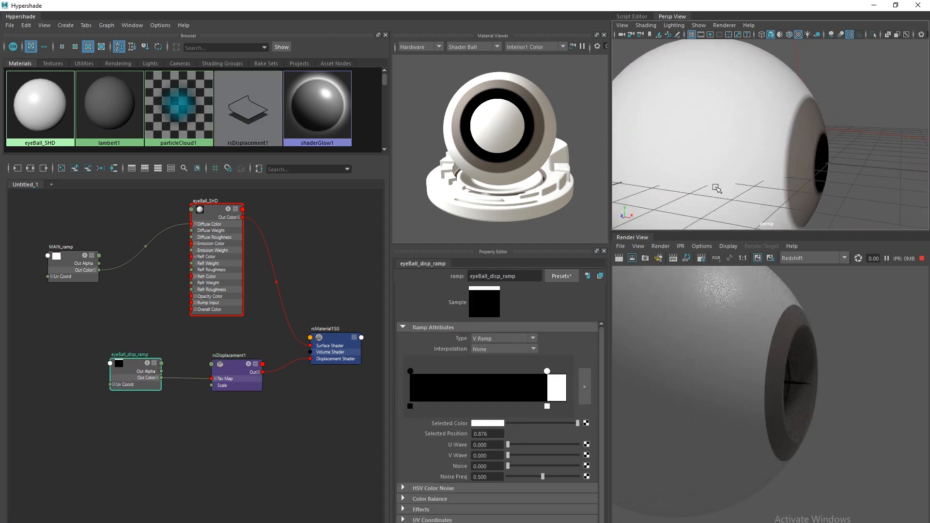
left_click(709, 179)
left_click_drag(748, 191, 738, 186, "alt")
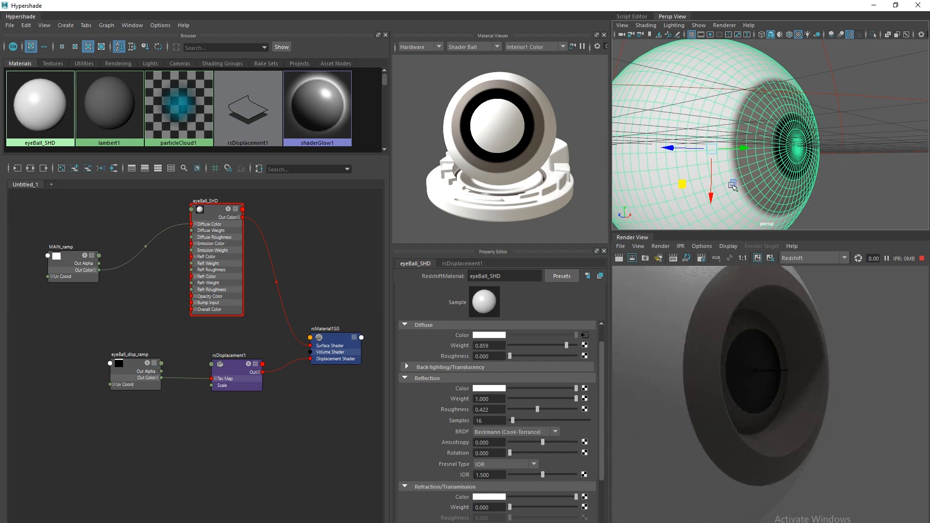
right_click_drag(732, 186, 671, 161, "alt")
left_click_drag(671, 161, 660, 175, "alt")
right_click_drag(677, 179, 671, 194, "alt")
left_click_drag(672, 194, 809, 138, "alt")
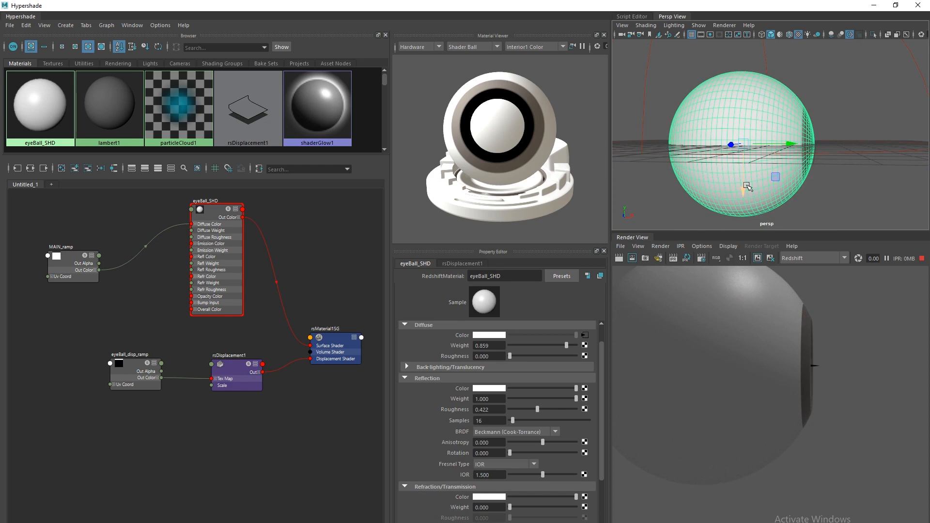
left_click_drag(763, 187, 656, 166, "alt")
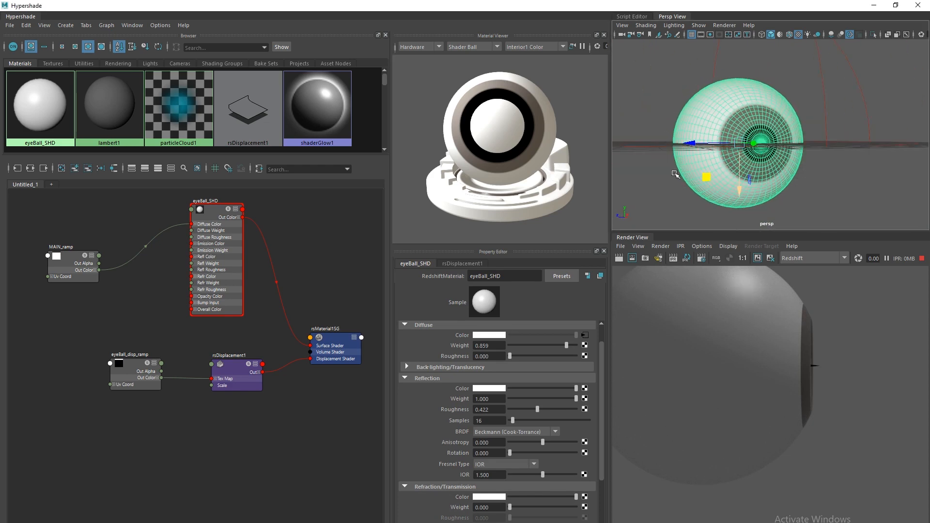
mouse_move(672, 129)
right_mouse_down("alt")
mouse_move(691, 147)
mouse_move(712, 144)
mouse_move(684, 121)
mouse_move(685, 132)
right_mouse_up("alt")
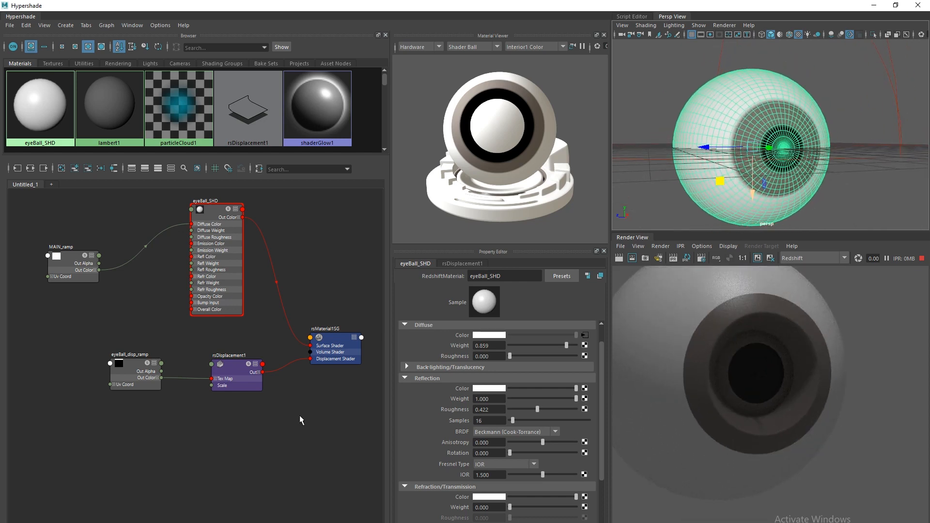
left_click(135, 378)
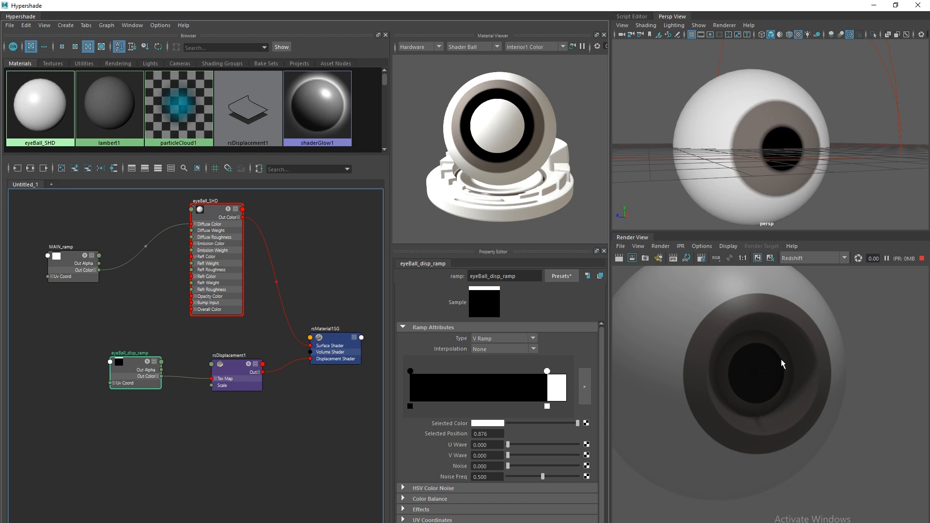
Switch eyeBall_disp_ramp to Smooth interpolation and move its black stop to 0.824.
left_click(486, 348)
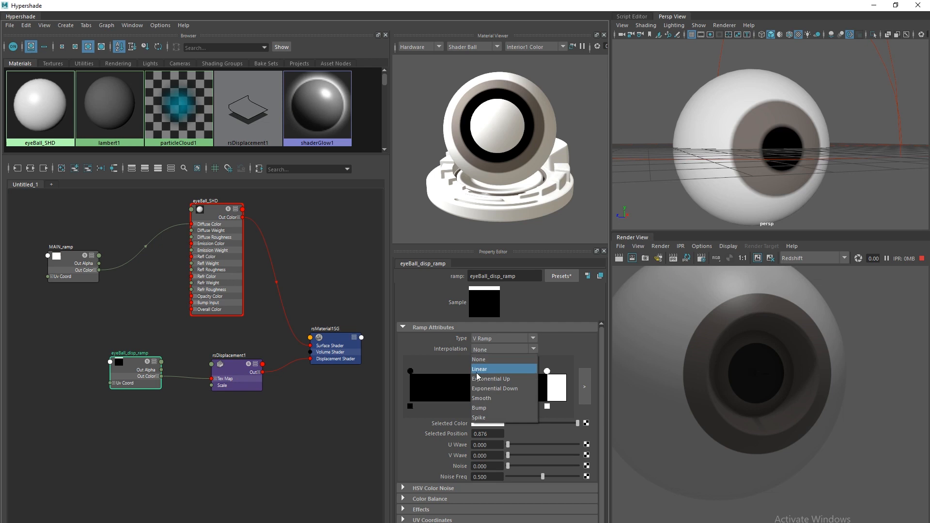
left_click(479, 398)
left_click_drag(408, 370, 541, 376)
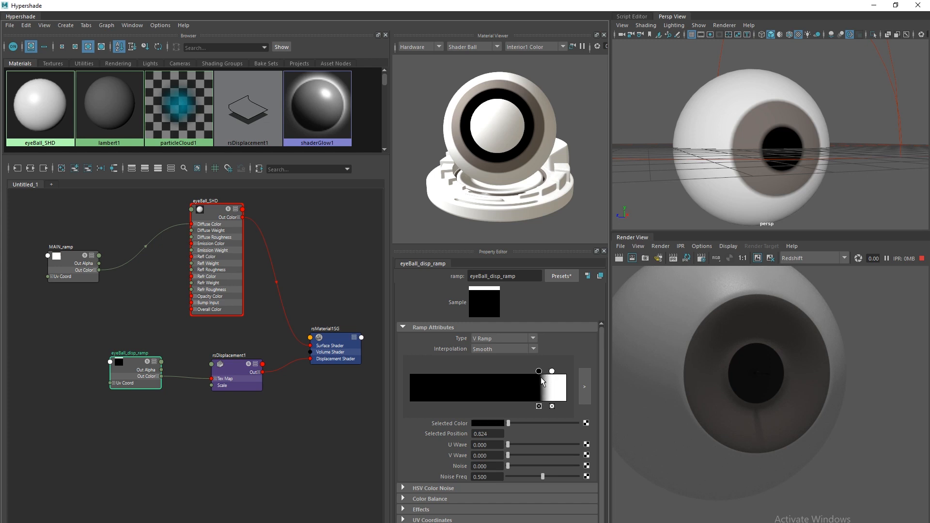
mouse_move(675, 169)
left_mouse_down("alt")
mouse_move(715, 180)
mouse_move(685, 170)
left_mouse_up("alt")
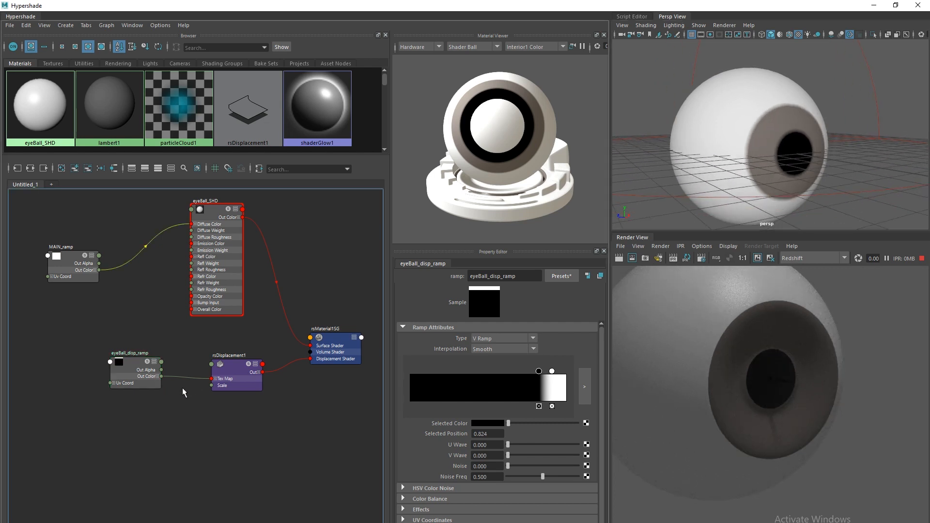
Delete the MAIN_ramp connection to eyeBall_SHD's Diffuse Color.
key("Delete")
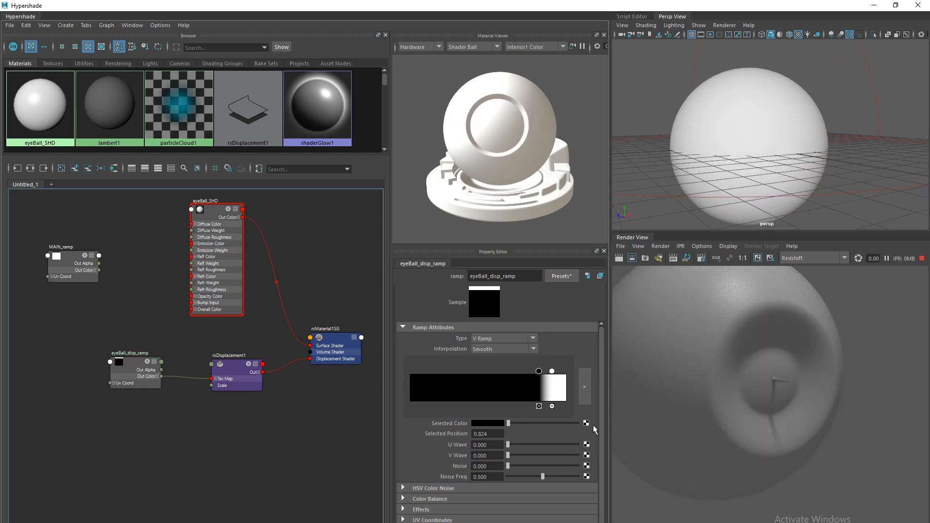
scroll(698, 173, "up", 3)
scroll(688, 174, "up", 3)
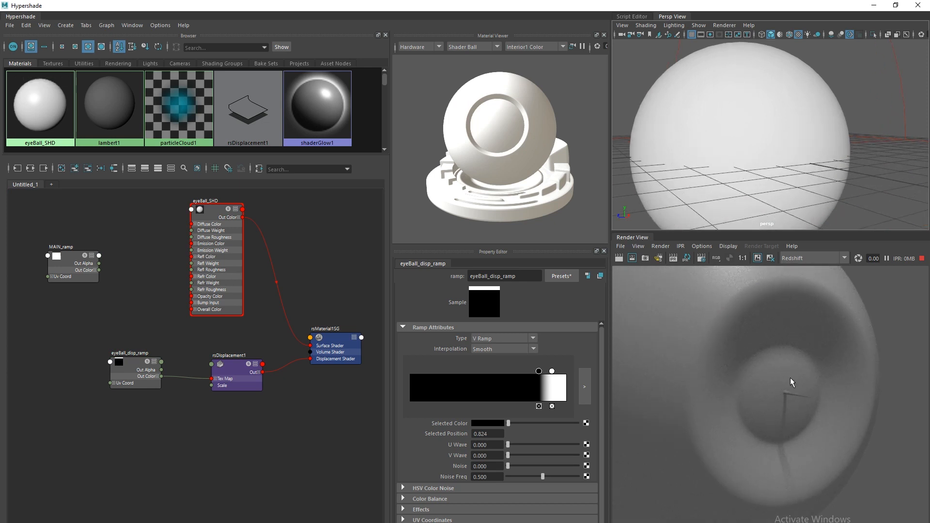
Select the eyeball sphere and open the UV Editor for it.
left_click(707, 153)
left_click(922, 258)
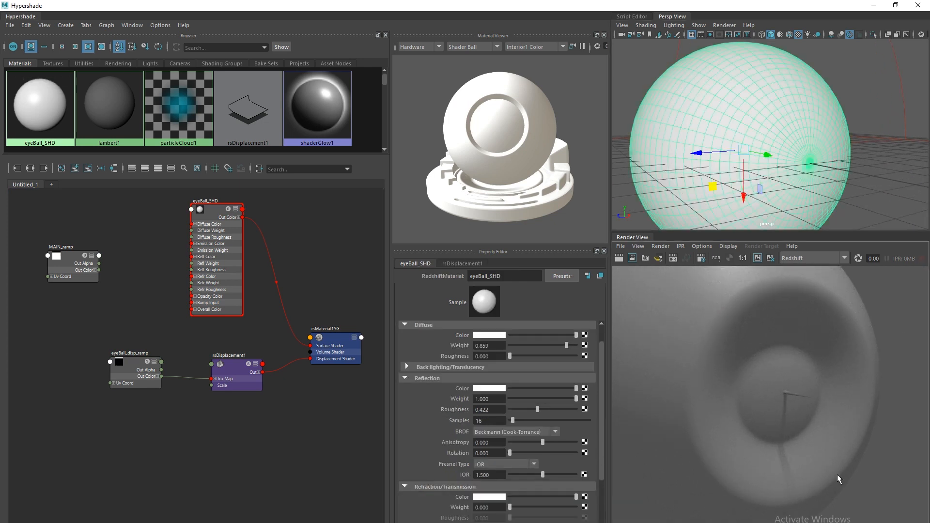
double_click(169, 9)
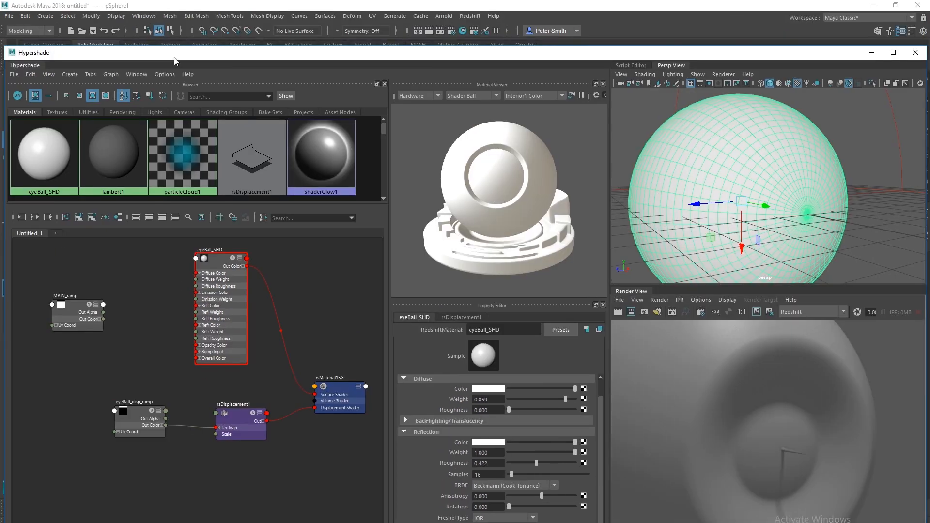
left_click(144, 16)
mouse_move(204, 60)
left_click(270, 88)
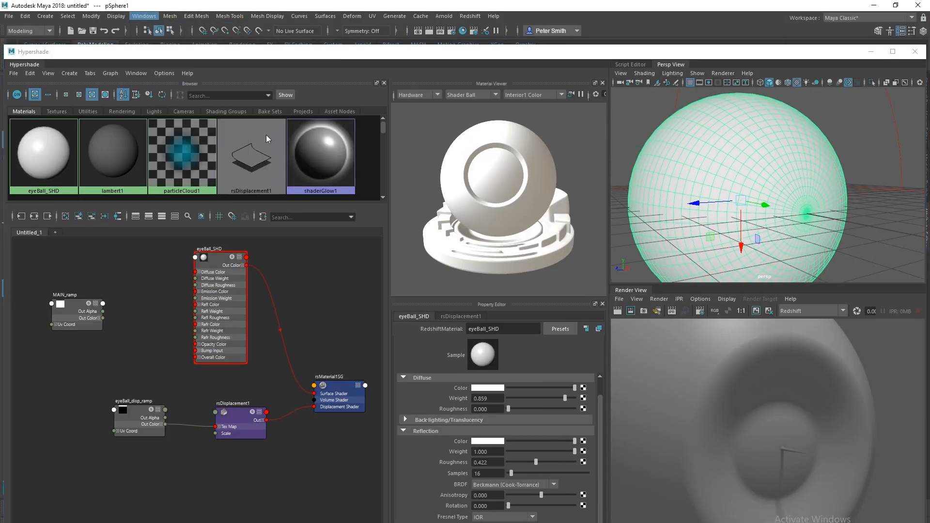
scroll(353, 290, "down", 2)
Switch to UV selection and select all of the sphere's UVs with the Move tool.
right_click(354, 277)
left_click(397, 277)
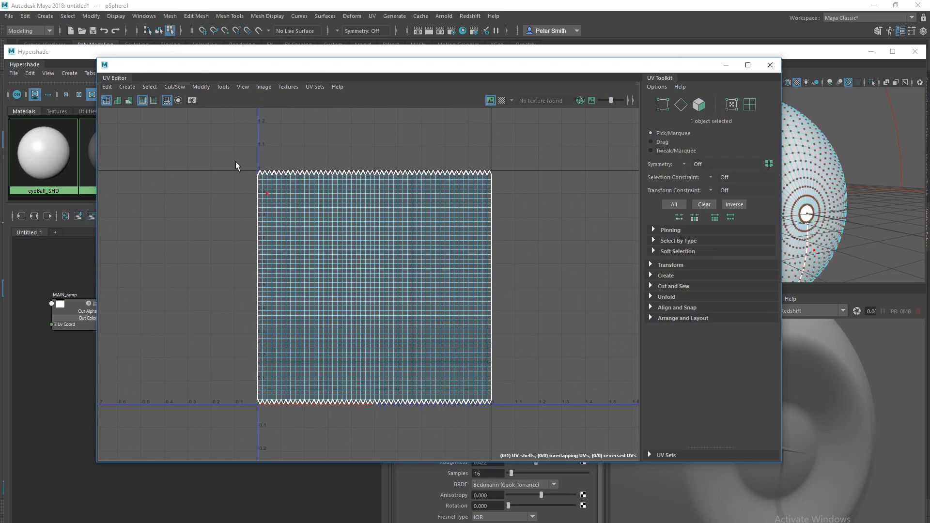
left_click_drag(239, 166, 535, 380)
key("w")
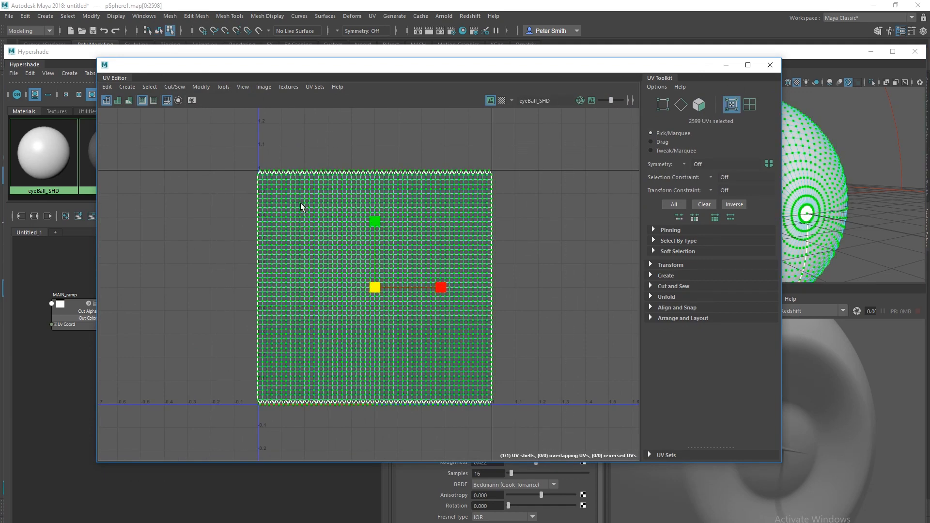
Pan and zoom to frame the whole UV shell, then close the UV Editor.
scroll(302, 188, "up", 3)
middle_click_drag(430, 171, 390, 166, "alt")
scroll(421, 163, "up", 2)
middle_click_drag(507, 225, 438, 264, "alt")
scroll(437, 264, "up", 1)
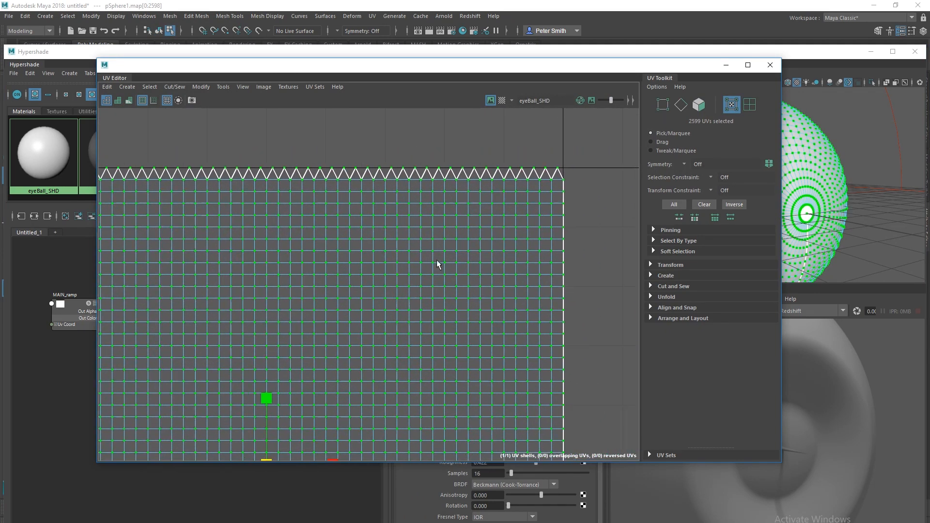
scroll(418, 225, "down", 1)
middle_click_drag(238, 332, 291, 202, "alt")
scroll(291, 201, "down", 1)
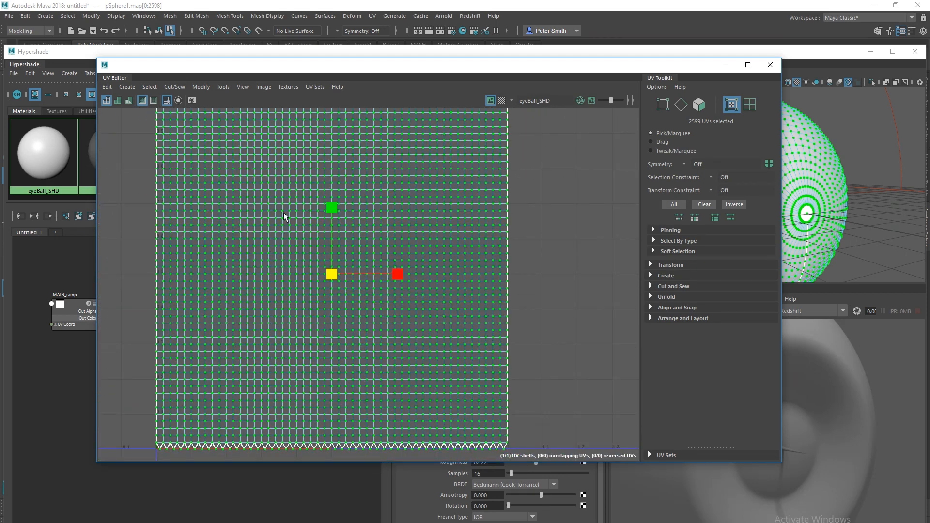
scroll(287, 216, "down", 1)
left_click(353, 215)
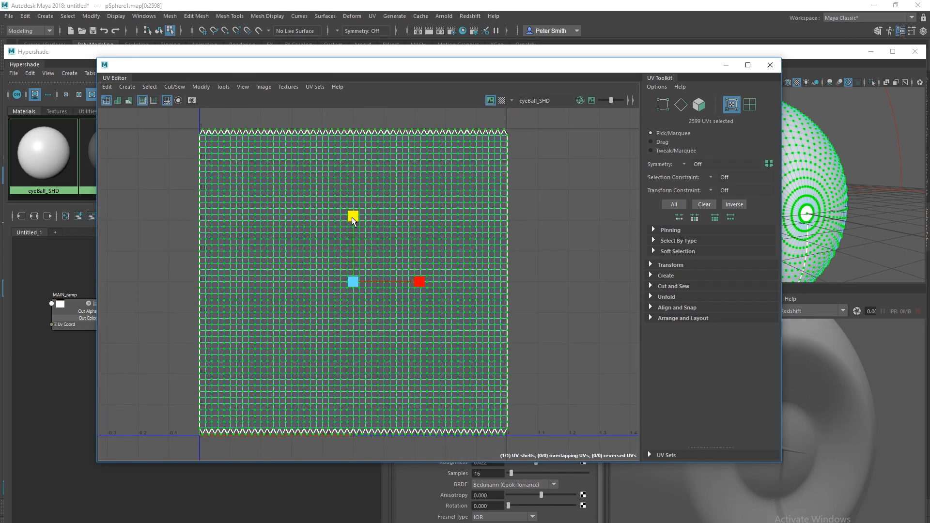
left_click(770, 65)
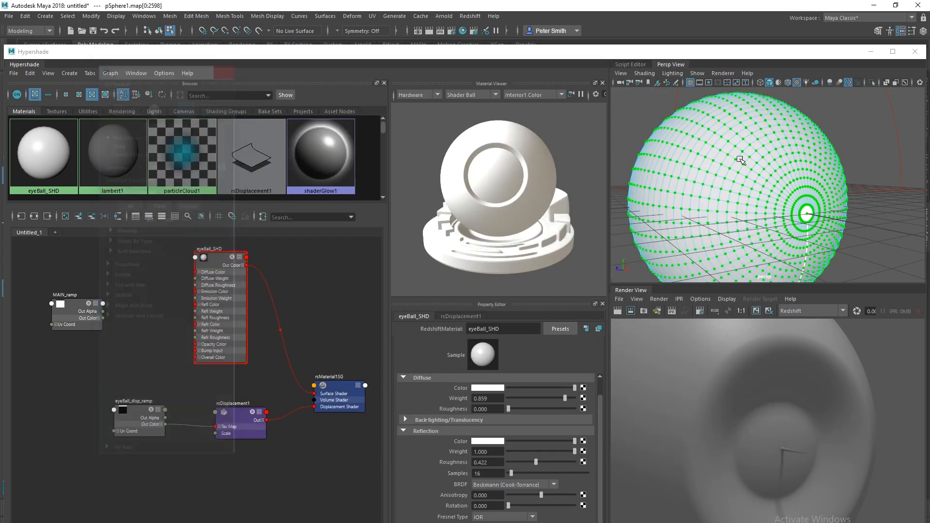
Return to object mode, clear the vertex selection, and start a Redshift IPR render.
key("F8")
left_click(637, 120)
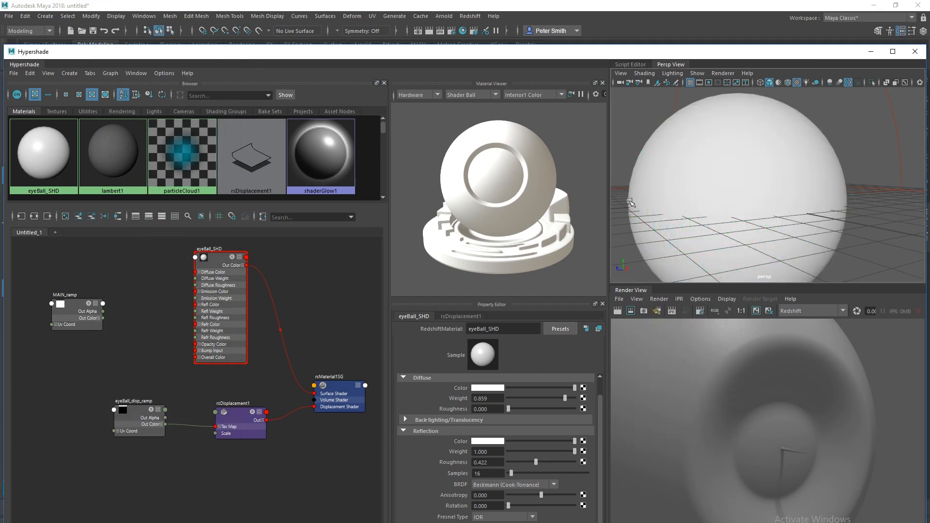
left_click(671, 310)
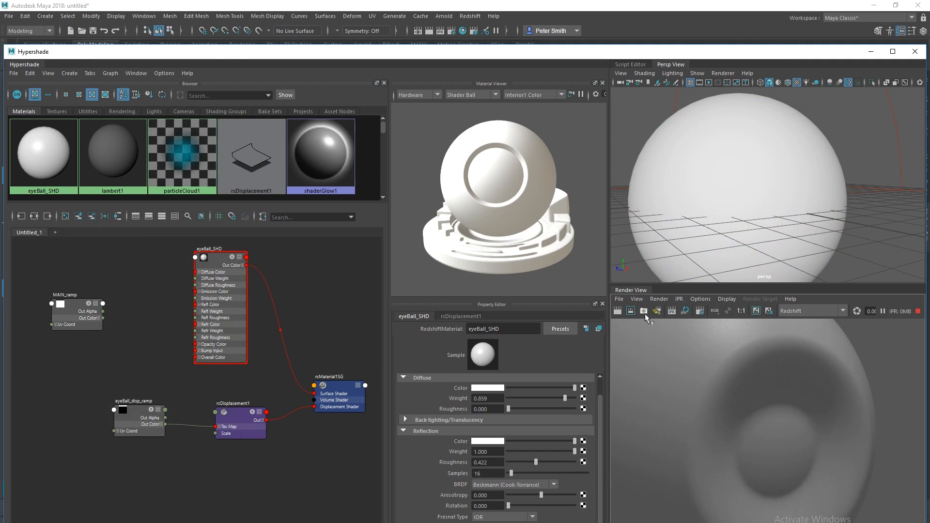
right_click(674, 314)
left_click(679, 367)
Fit the render image, restart the IPR, and tumble the camera to a level close-up.
right_click_drag(721, 445, 658, 446, "alt")
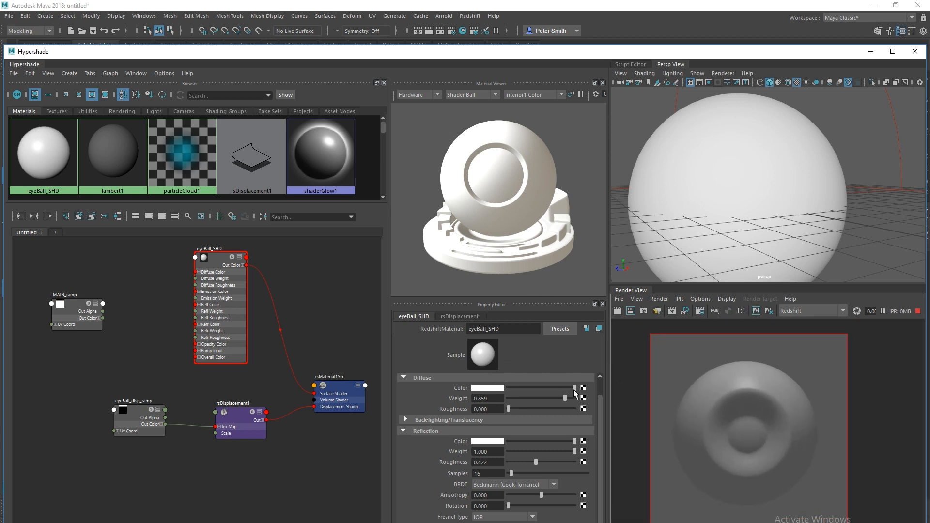
right_click(674, 314)
left_click(704, 340)
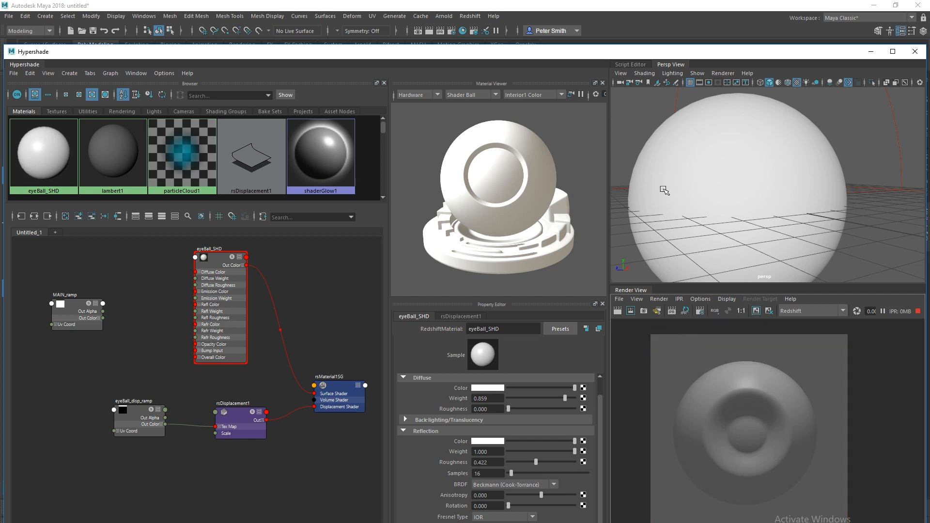
left_click_drag(660, 191, 693, 228, "alt")
right_click_drag(668, 218, 646, 204, "alt")
left_click_drag(646, 204, 663, 213, "alt")
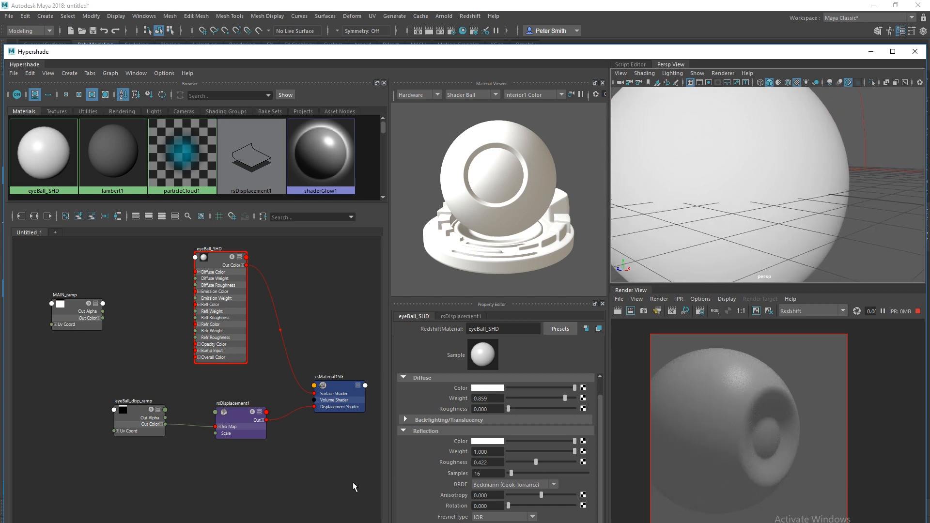
Select eyeBall_disp_ramp and drag its white stop to position 0.925.
left_click(132, 412)
left_click(562, 439)
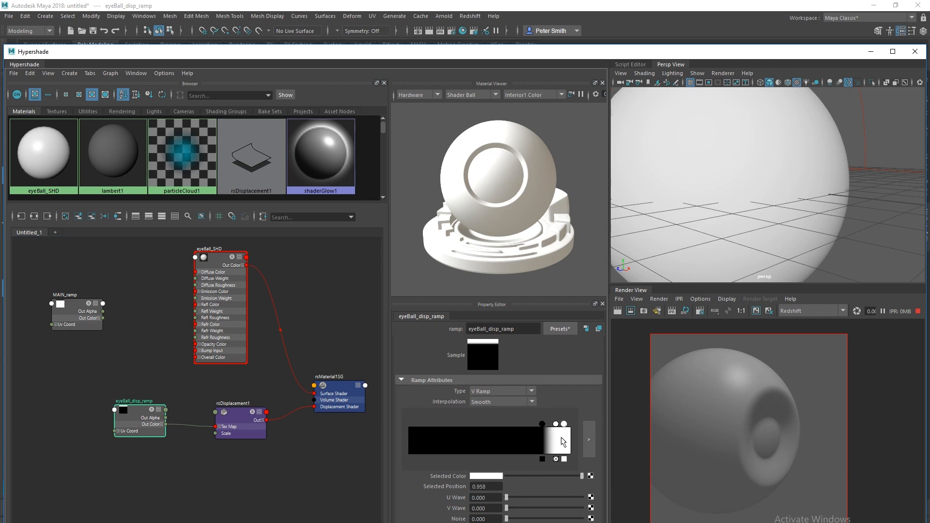
left_click(486, 476)
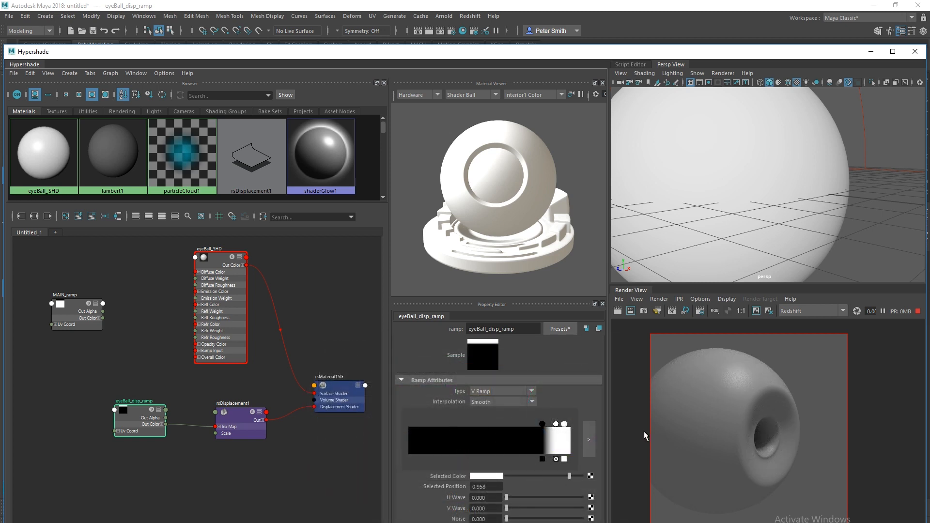
left_click_drag(558, 426, 560, 432)
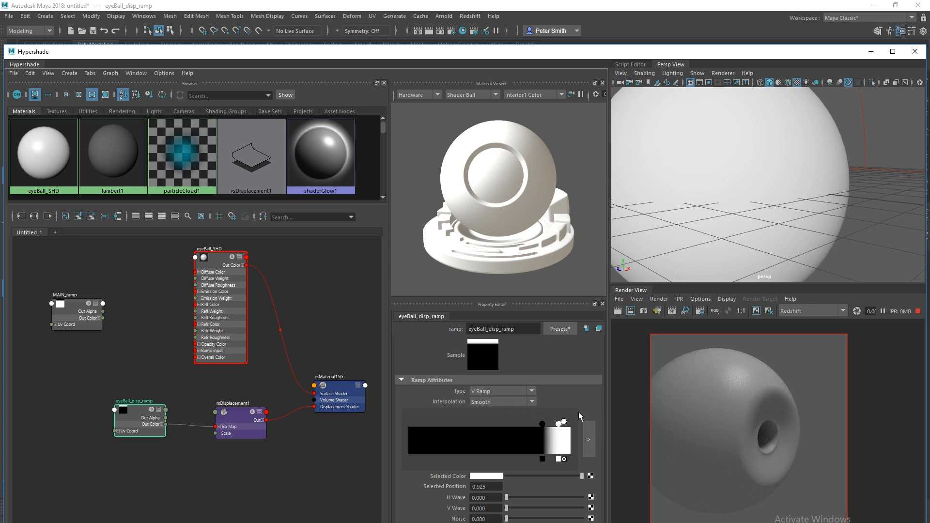
left_click_drag(669, 214, 698, 224, "alt")
left_click_drag(564, 424, 556, 426)
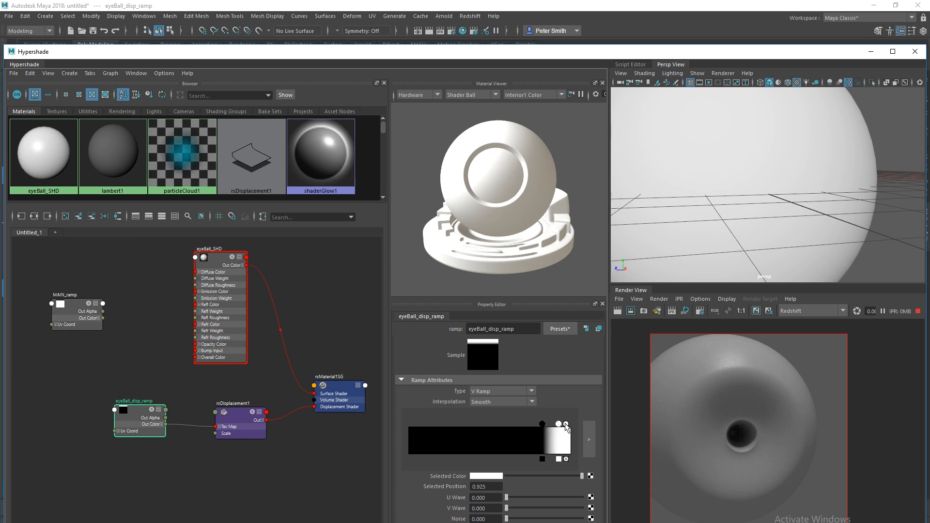
Zoom on the pupil and fine-tune the white stop to about 0.932 in the enlarged ramp editor.
scroll(709, 448, "up", 3)
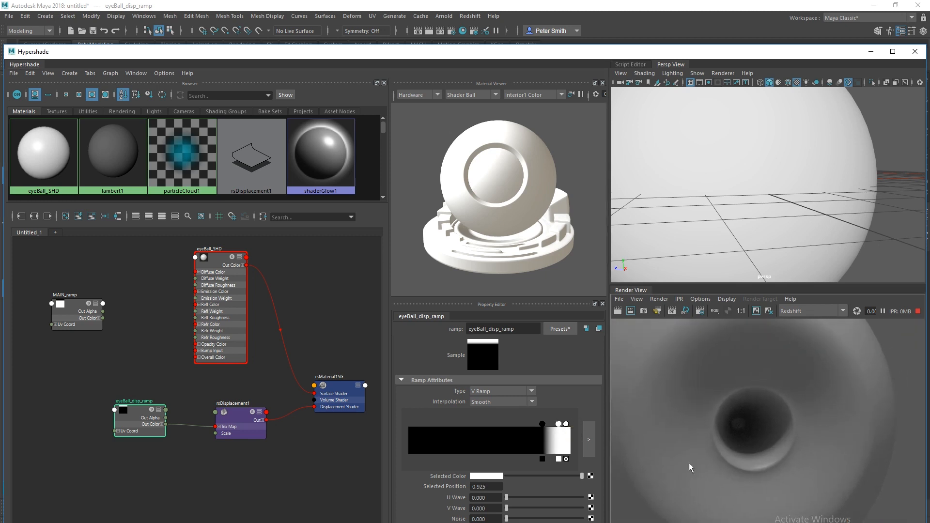
left_click_drag(559, 424, 562, 426)
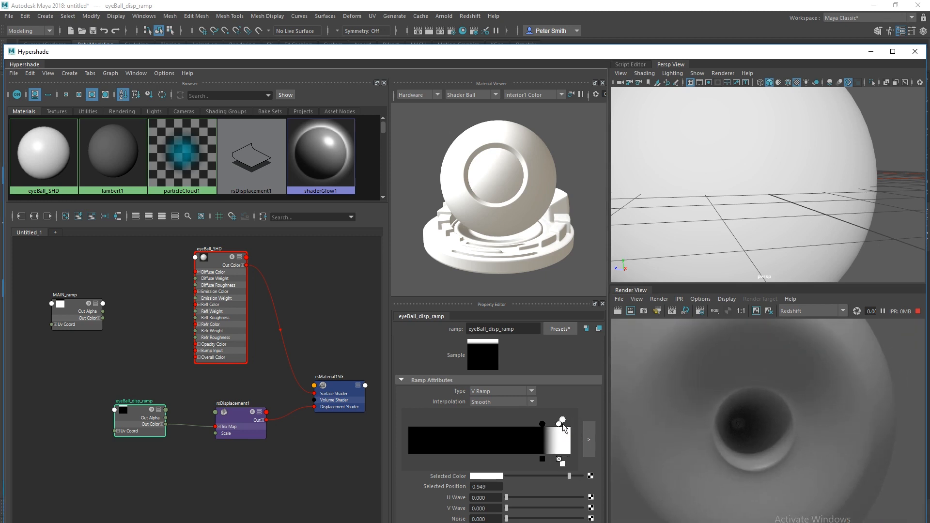
left_click_drag(563, 424, 560, 421)
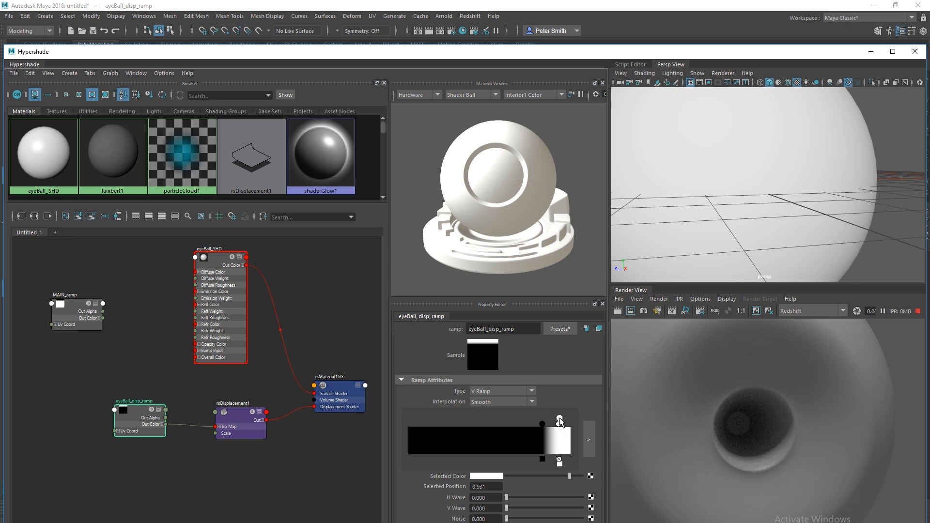
left_click(588, 436)
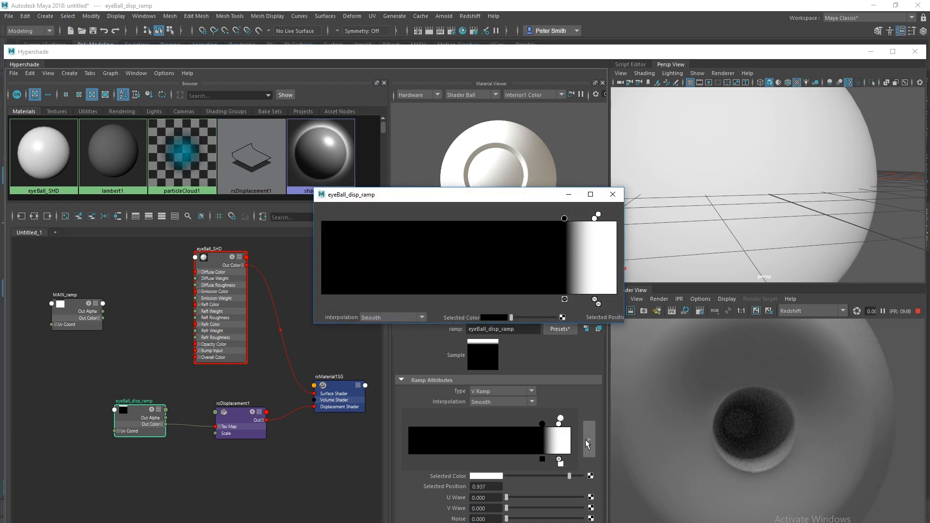
left_click_drag(623, 260, 838, 260)
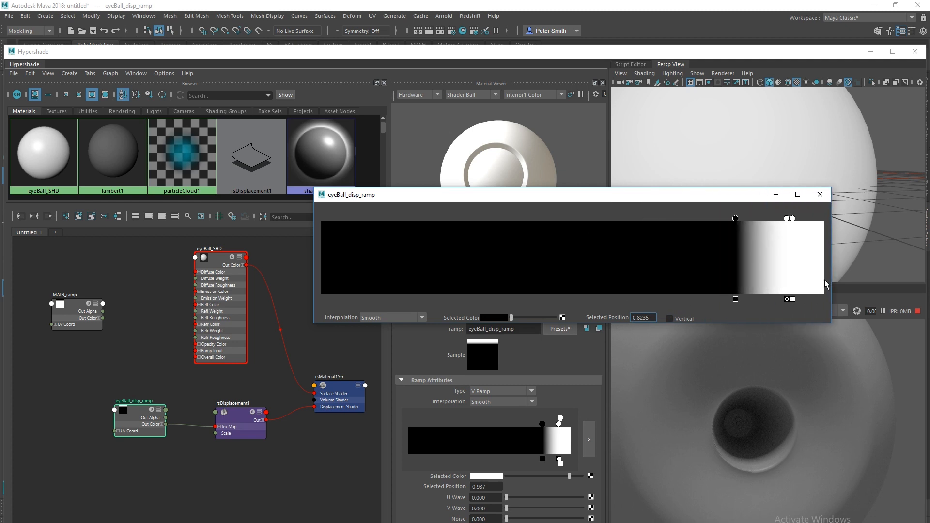
left_click_drag(640, 199, 408, 194)
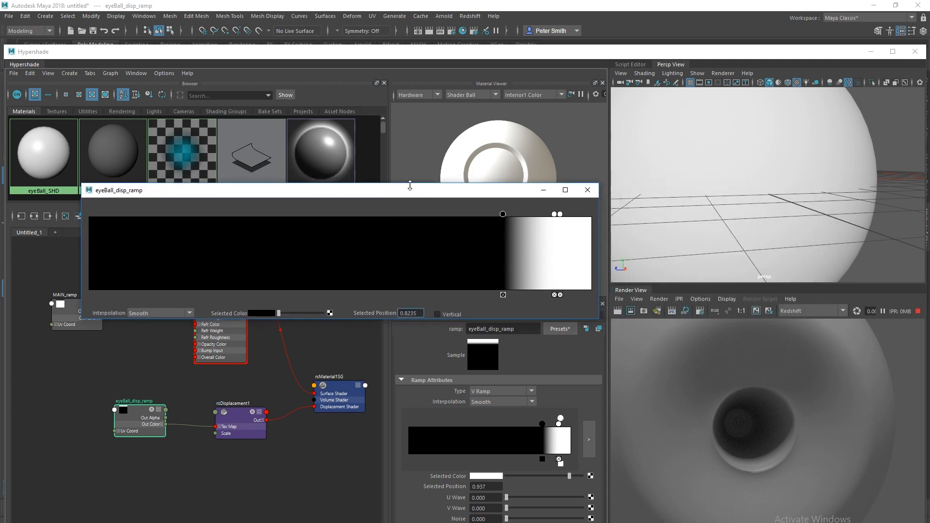
left_click(558, 215)
left_click_drag(554, 213, 553, 215)
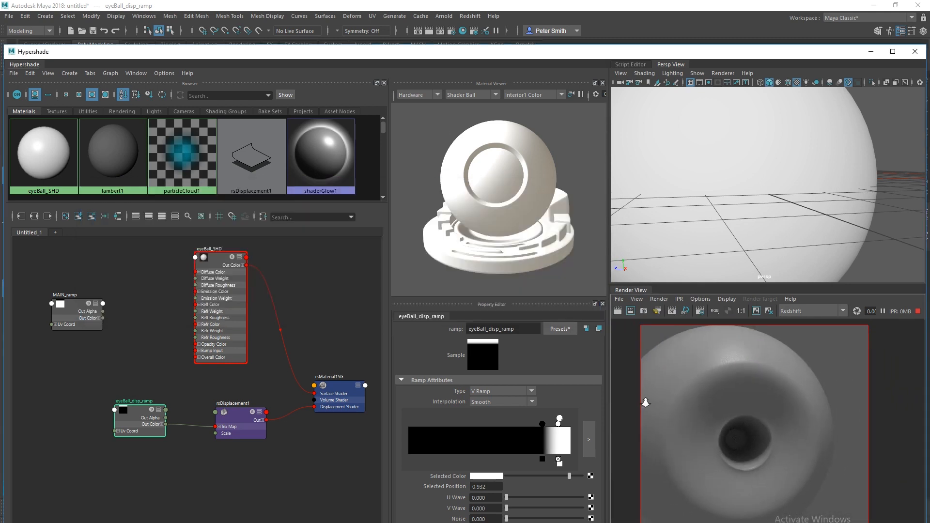
Try Linear, Bump and Exponential Down interpolations, settle on Smooth, with the white stop at 0.940.
middle_click_drag(663, 436, 668, 431, "alt")
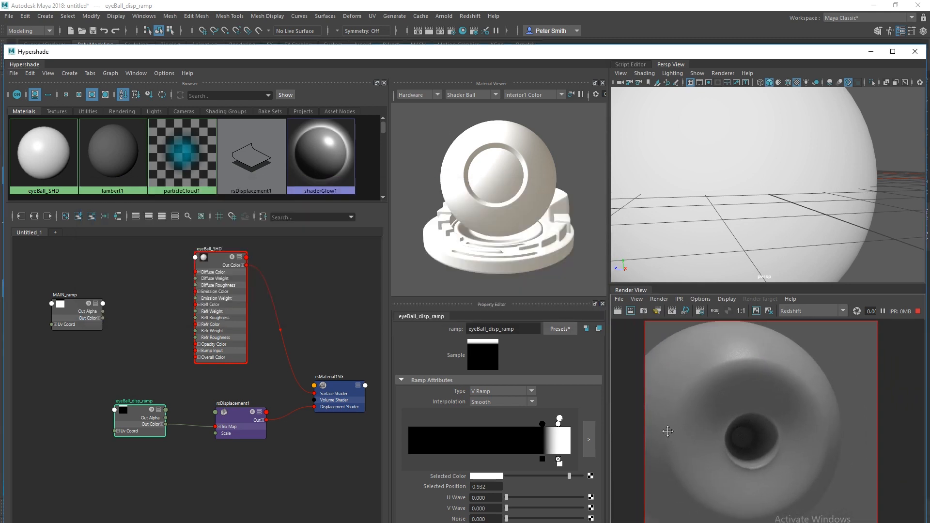
left_click(481, 403)
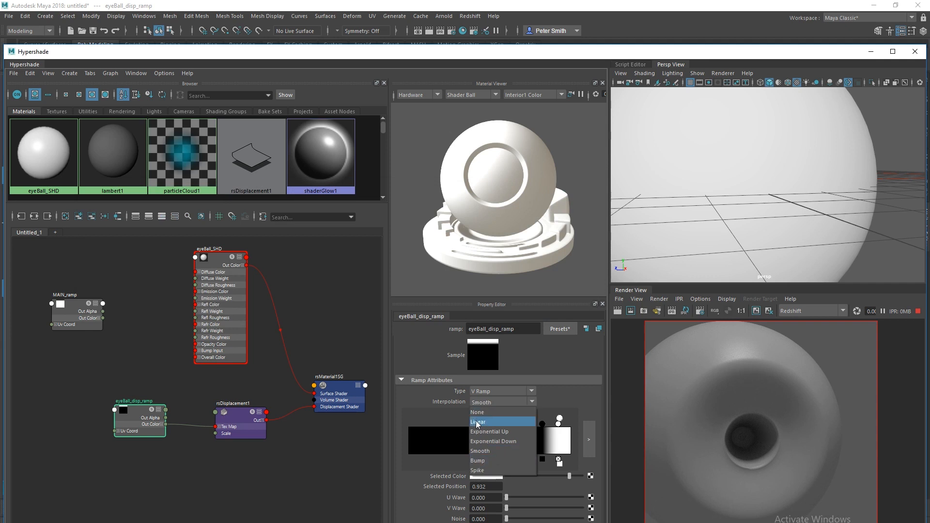
left_click(478, 423)
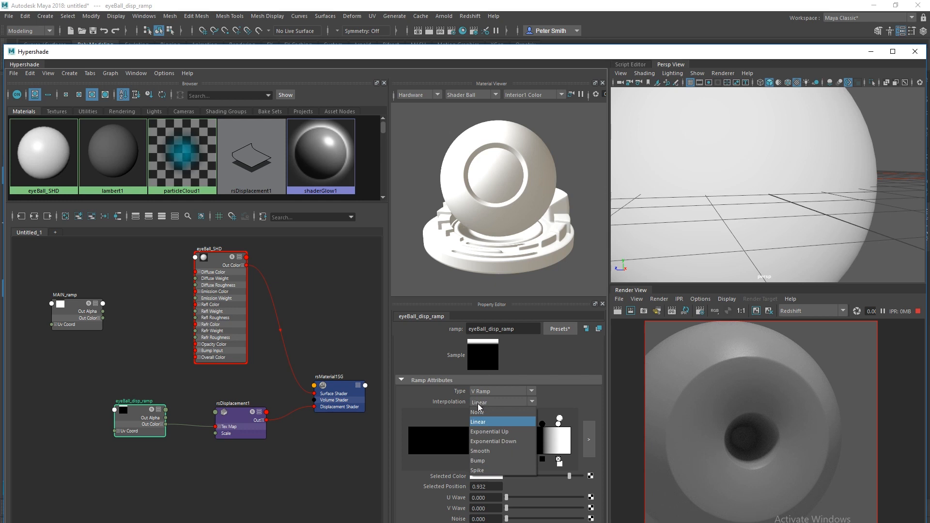
left_click(479, 461)
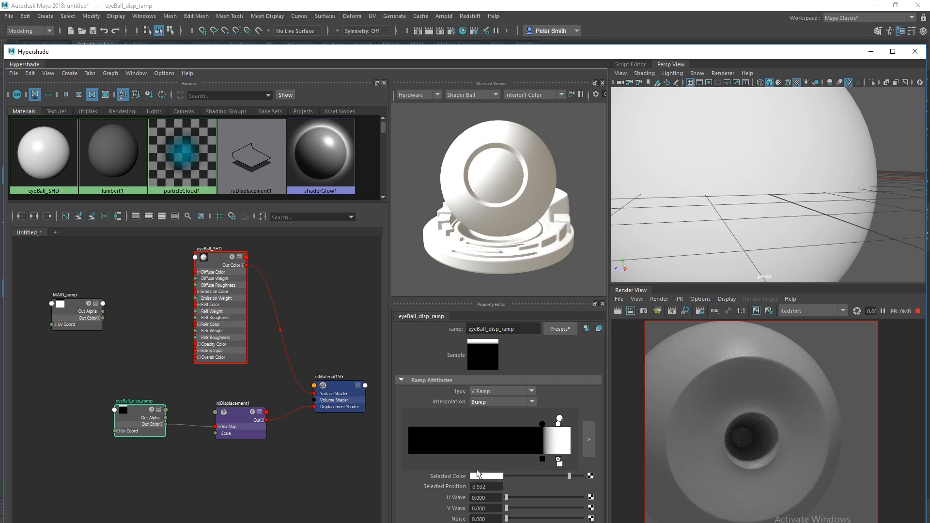
left_click_drag(559, 417, 560, 418)
left_click(480, 402)
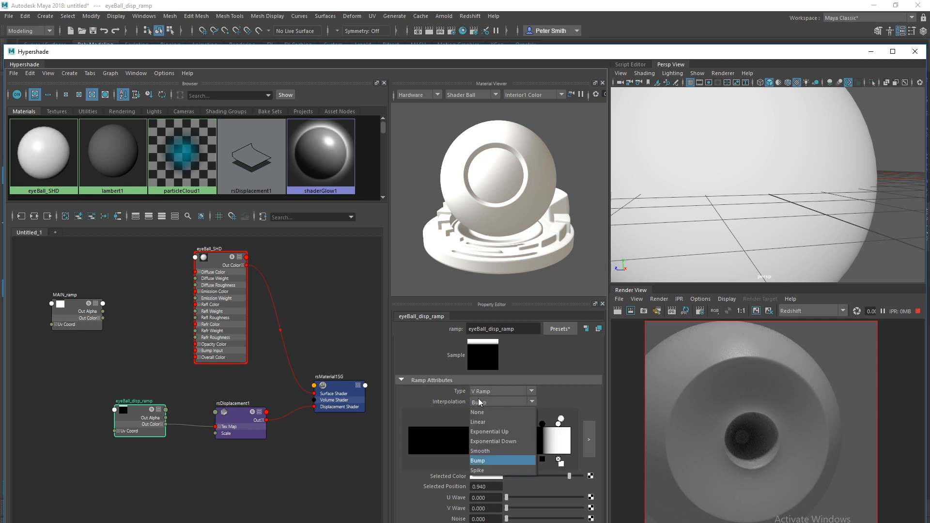
left_click(484, 442)
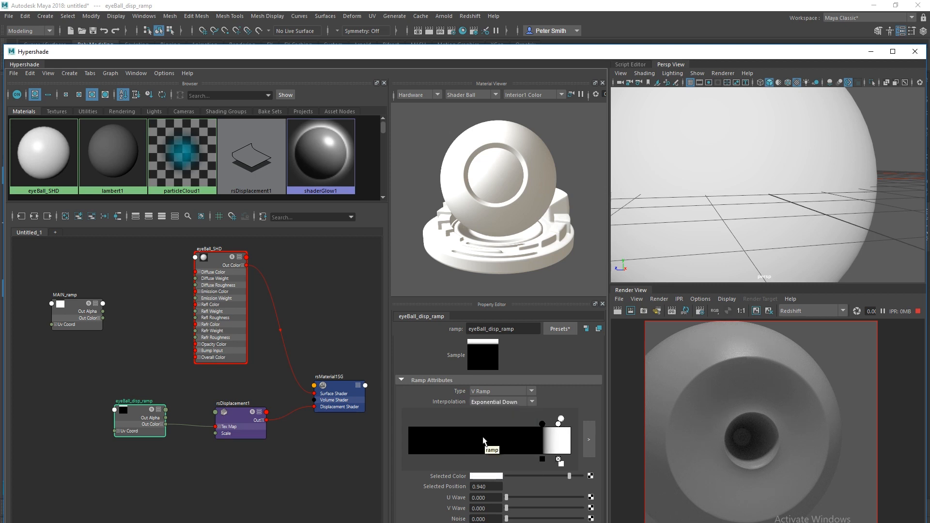
left_click(475, 403)
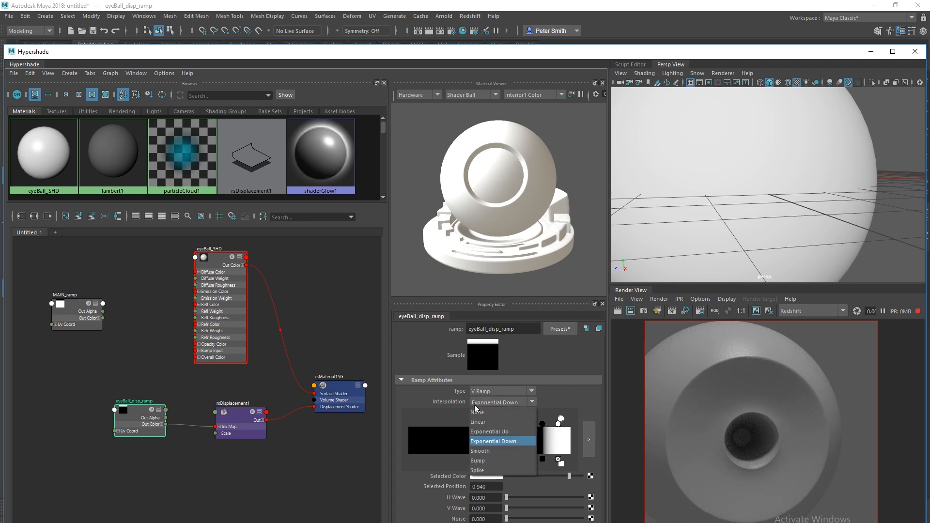
left_click(478, 448)
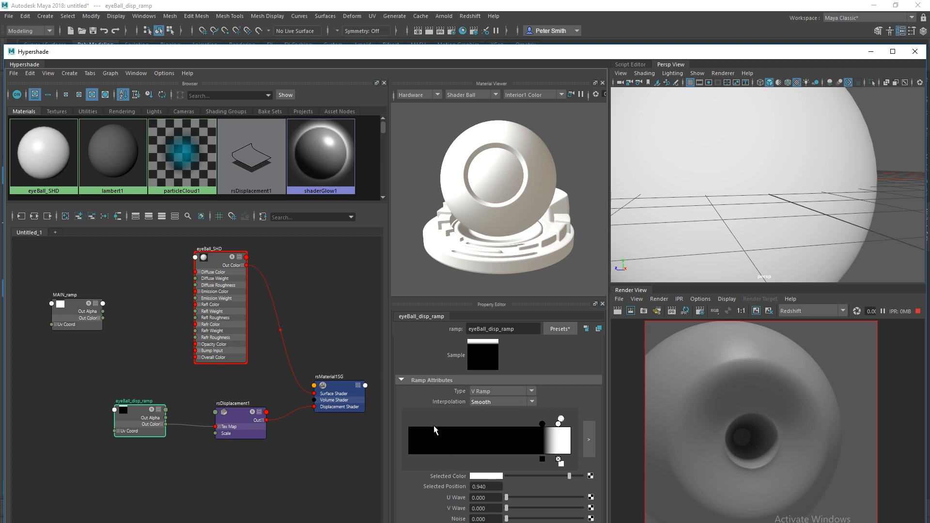
scroll(649, 209, "down", 8)
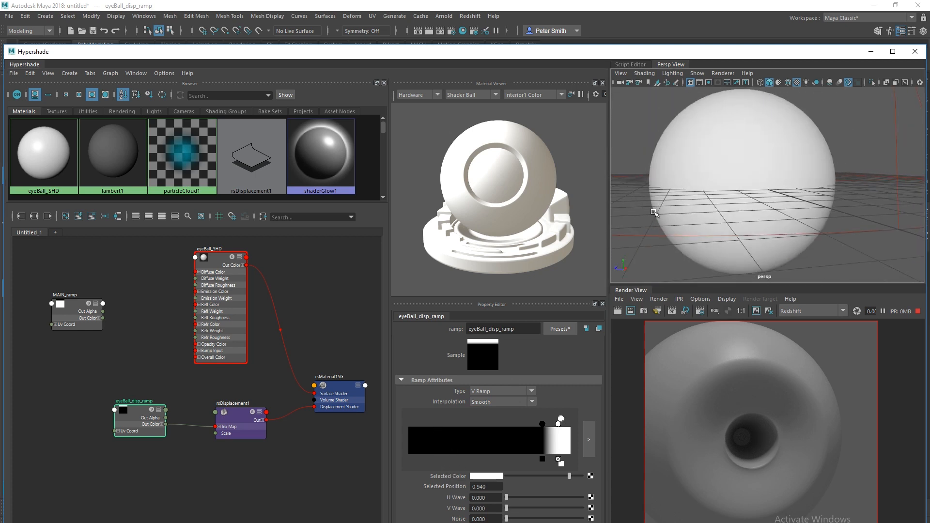
Shift the camera slightly, move MAIN_ramp left and nudge eyeBall_disp_ramp upward in the graph.
middle_click_drag(649, 212, 653, 201, "alt")
left_click(70, 319)
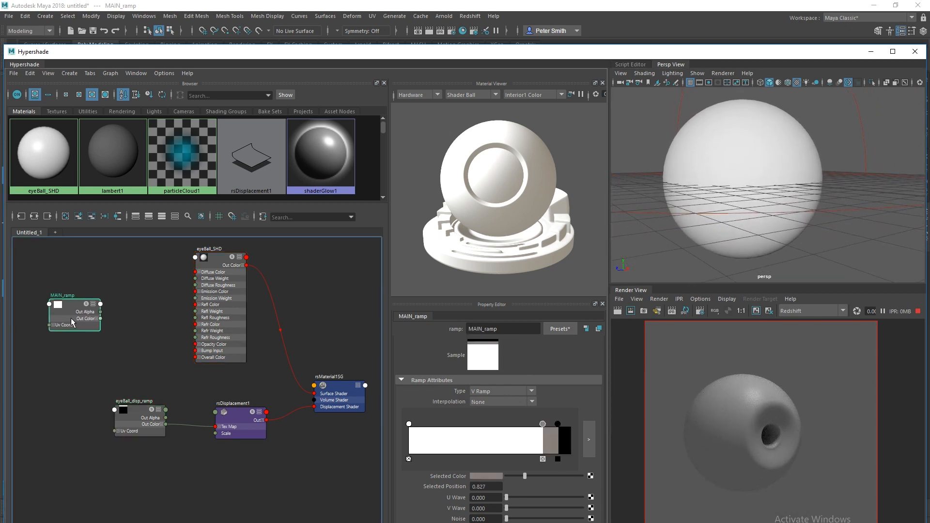
left_click_drag(71, 318, 55, 317)
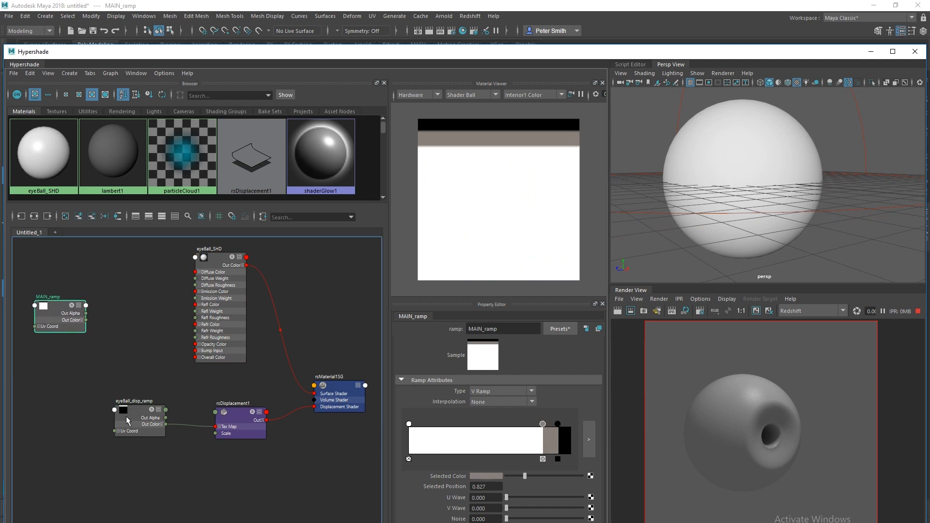
left_click_drag(144, 433, 144, 427)
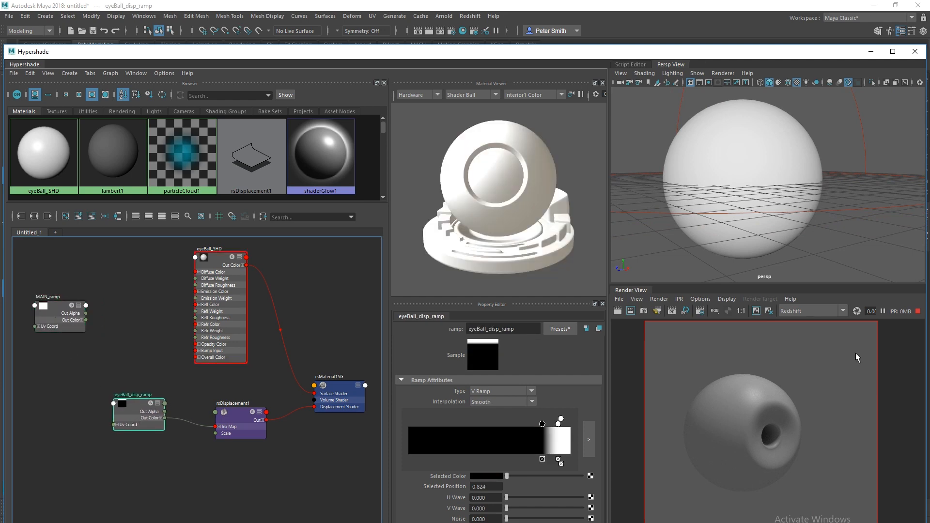